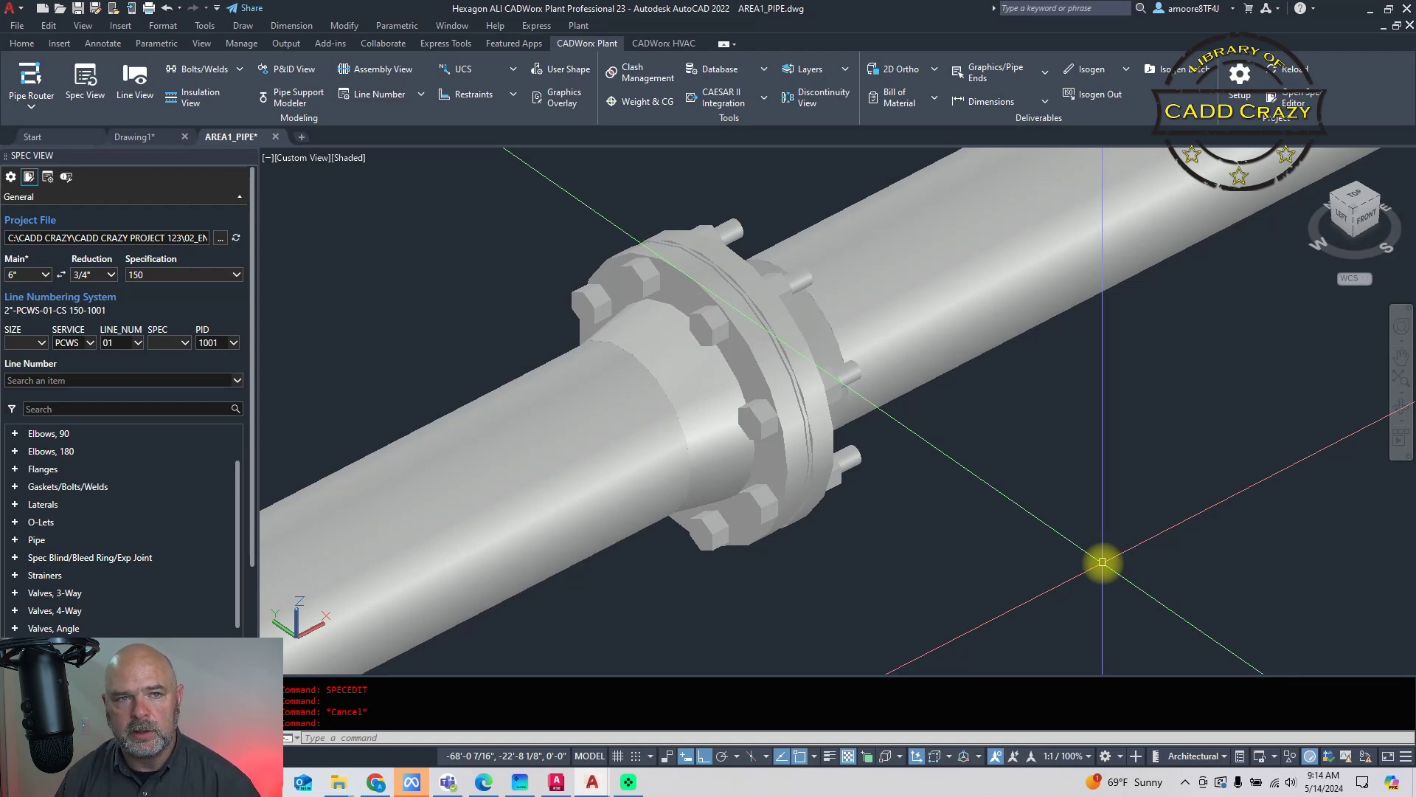
Select the flange and view its other side, then launch Spec Editor, updating from the base catalogs.
left_click(733, 297)
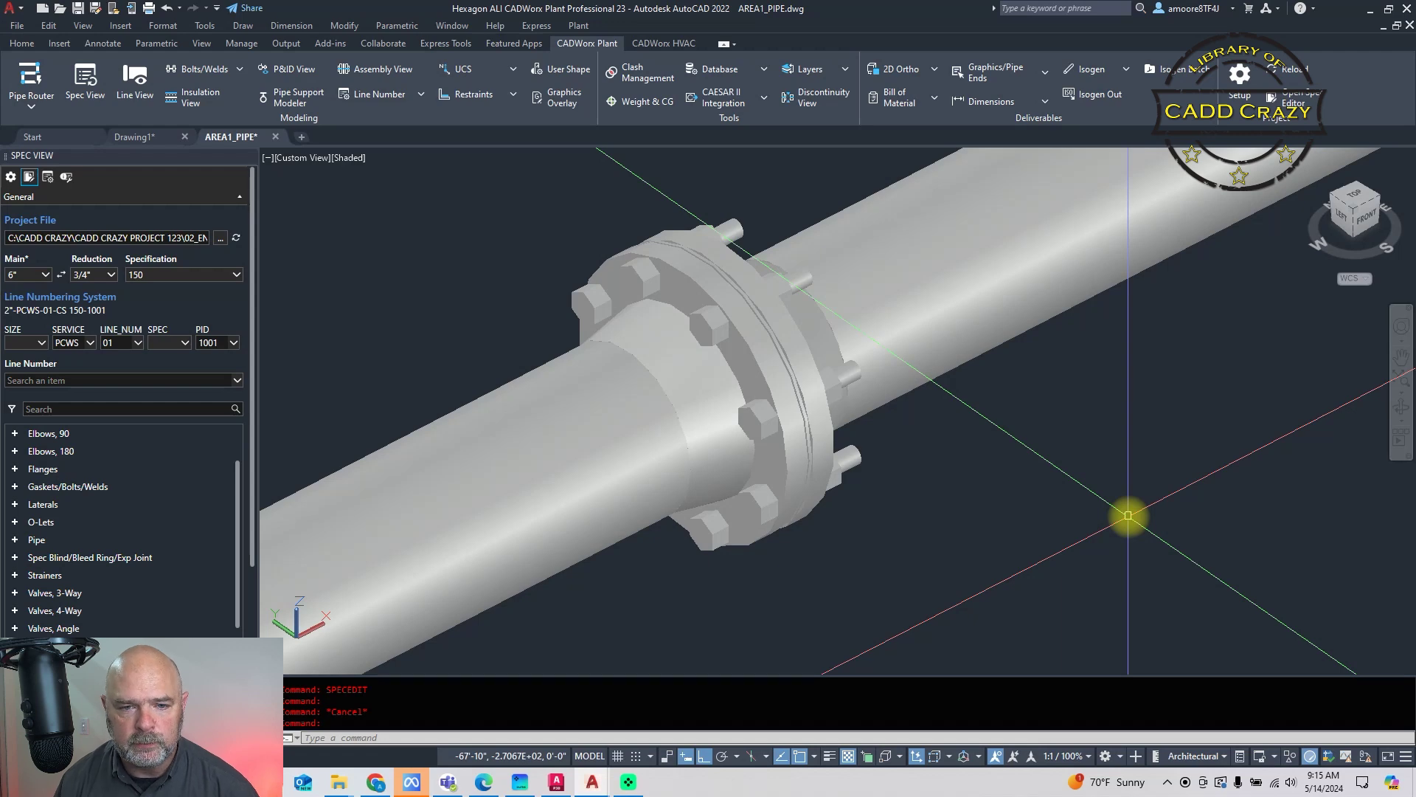
scroll(1009, 544, "up", 1)
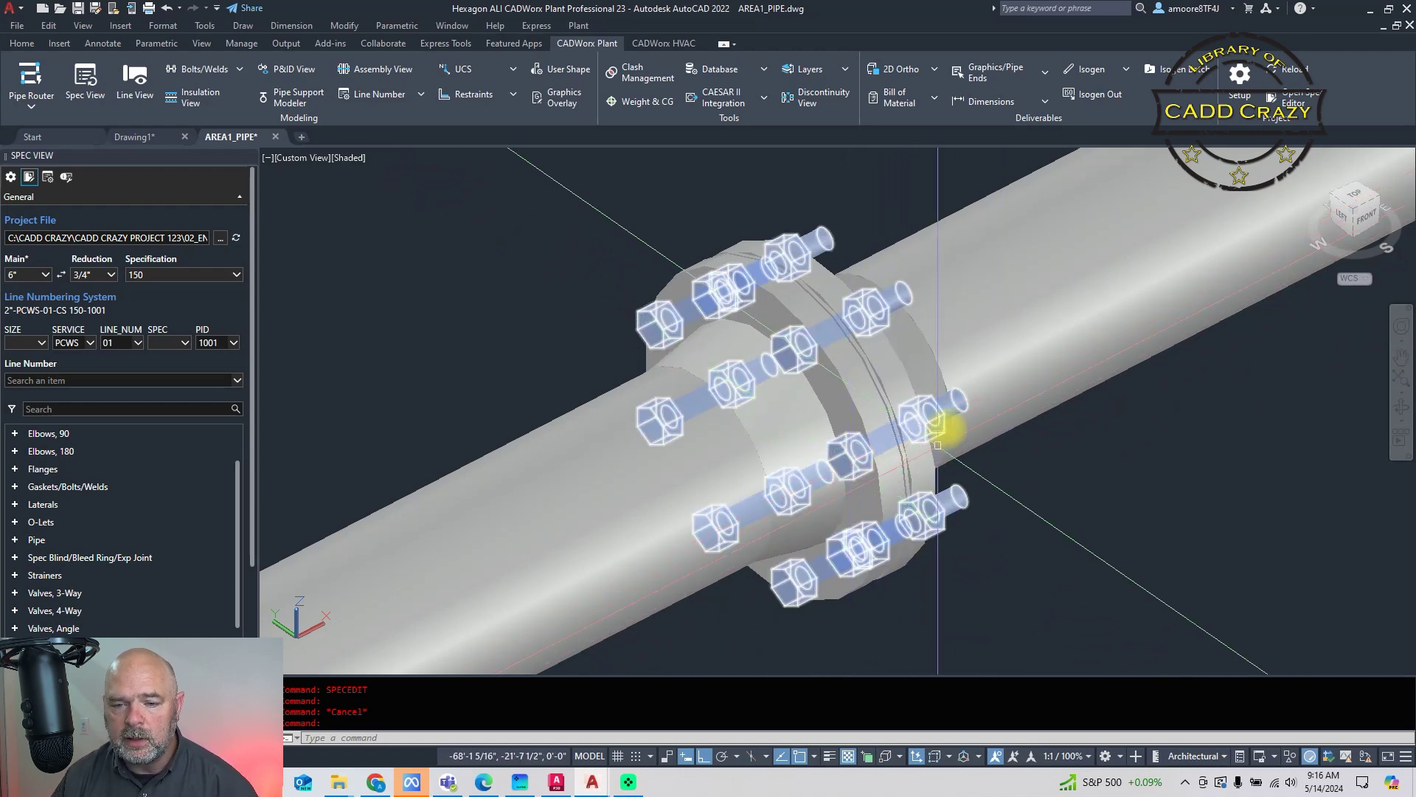
middle_click_drag(936, 544, 759, 531, "shift")
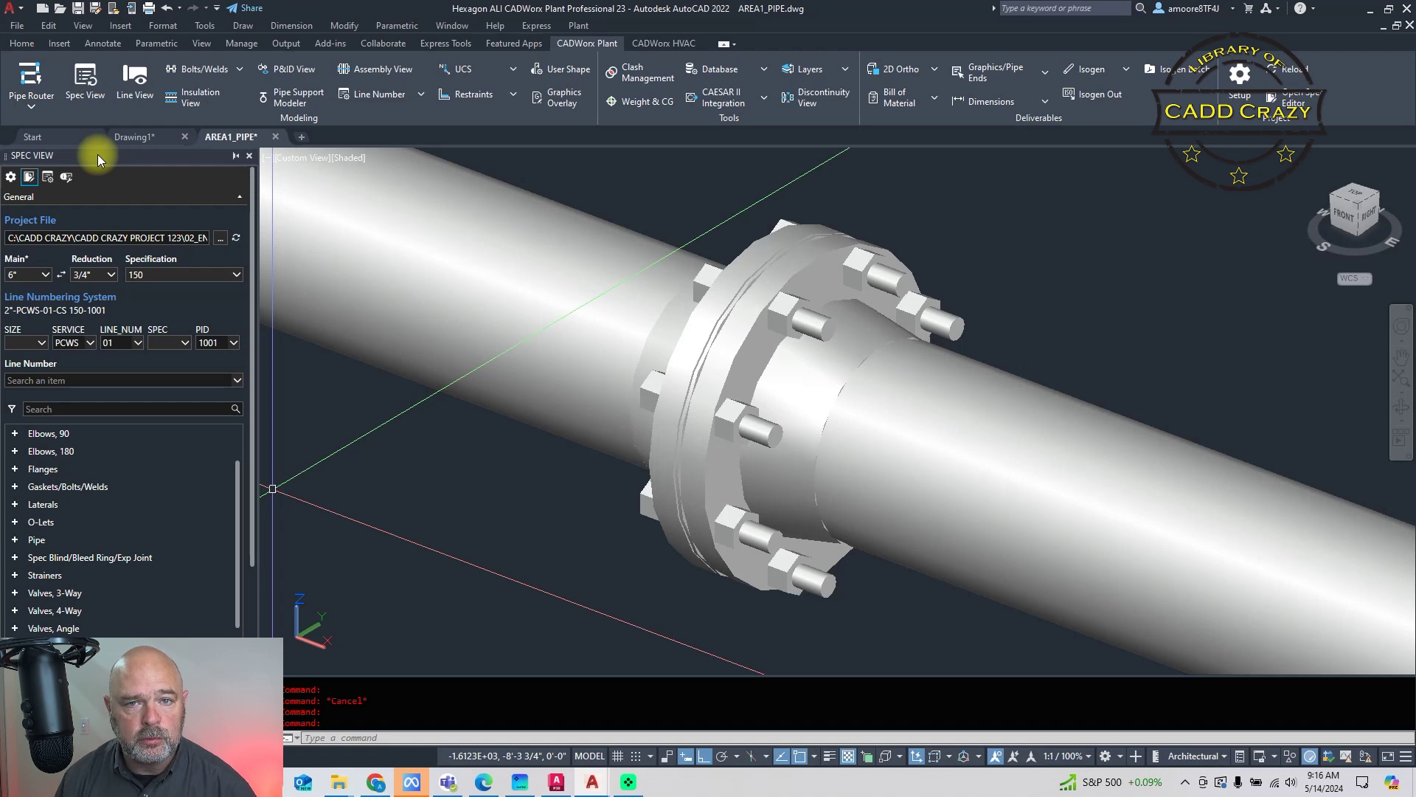
left_click(32, 182)
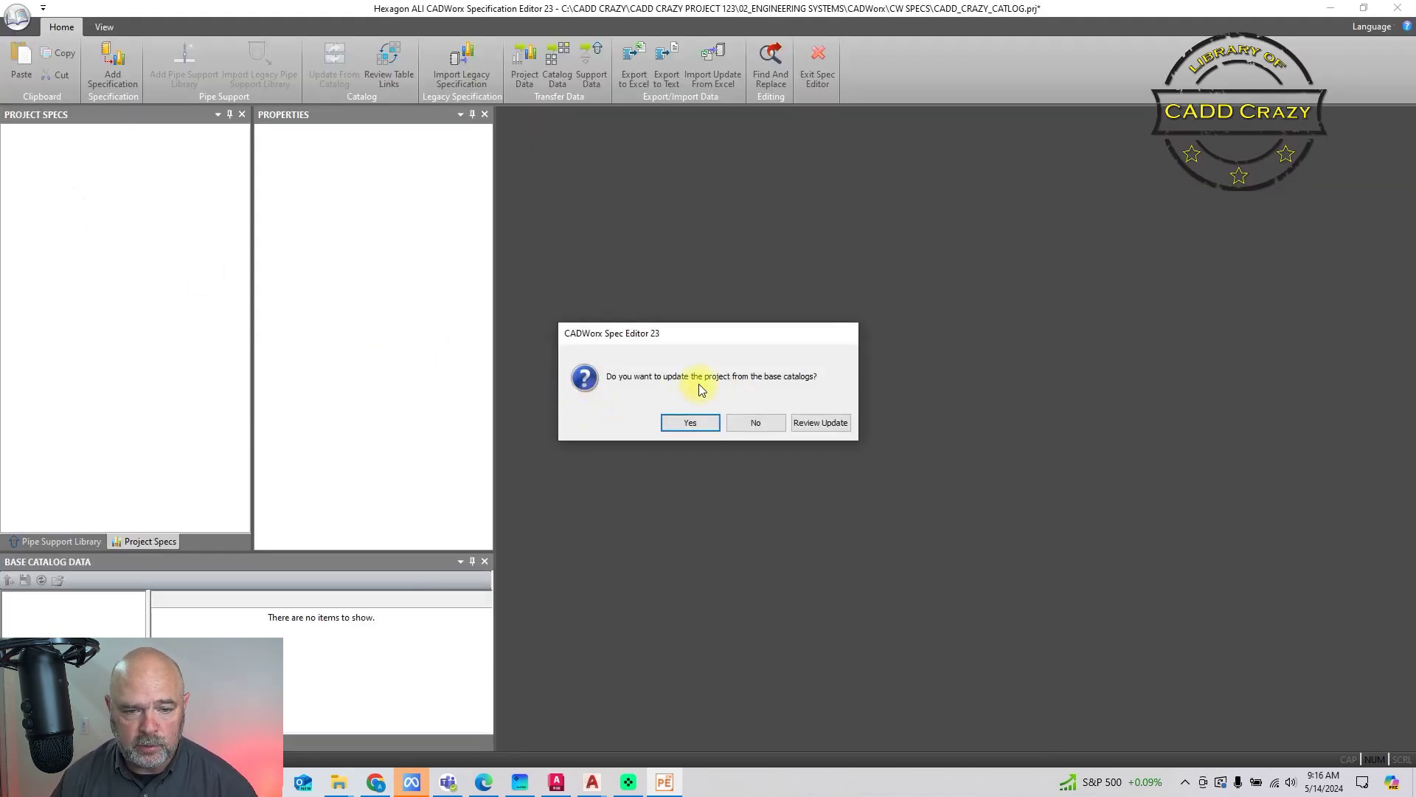
left_click(689, 423)
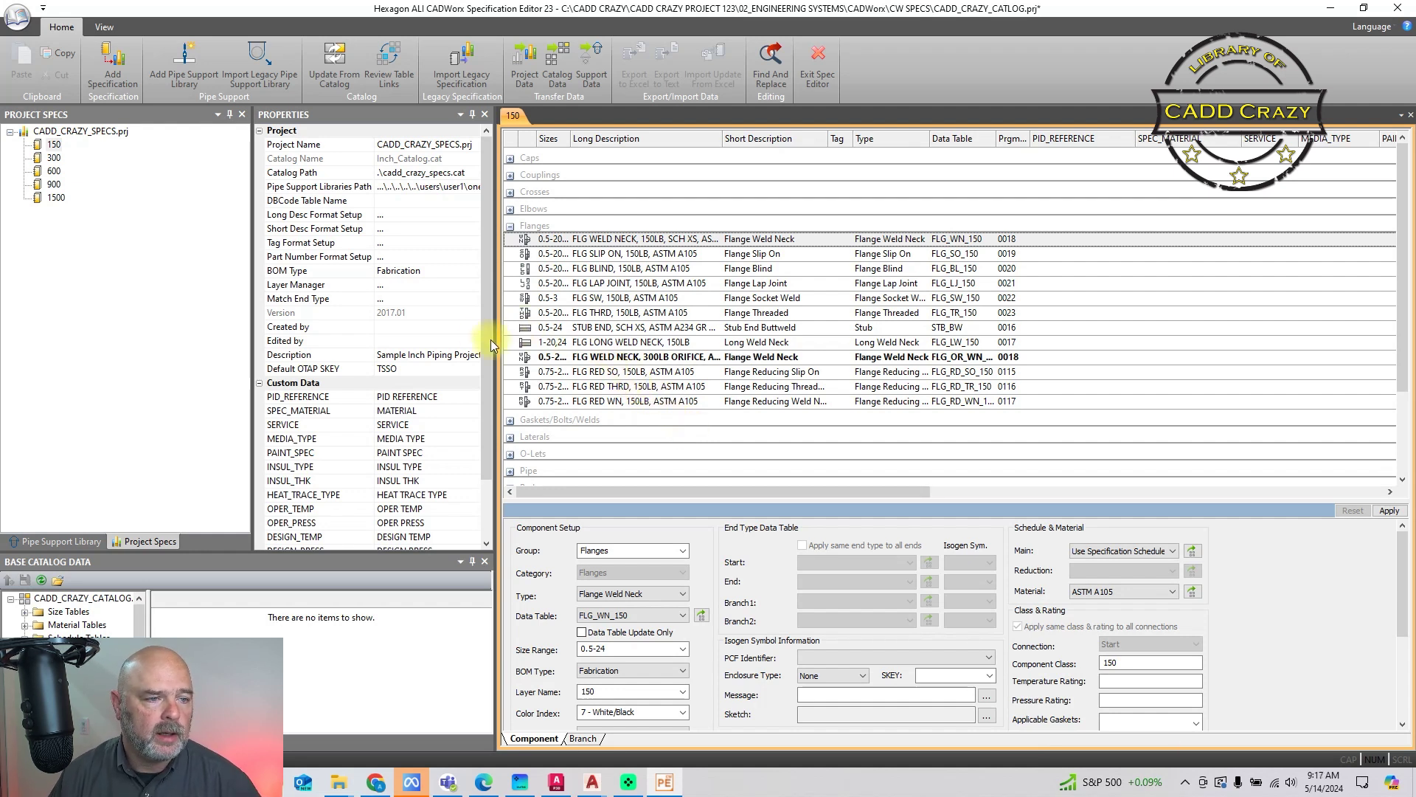
Open spec 150, select Stud Bolts under Gaskets/Bolts/Welds, and bring up its BLT_150 table.
left_click(59, 147)
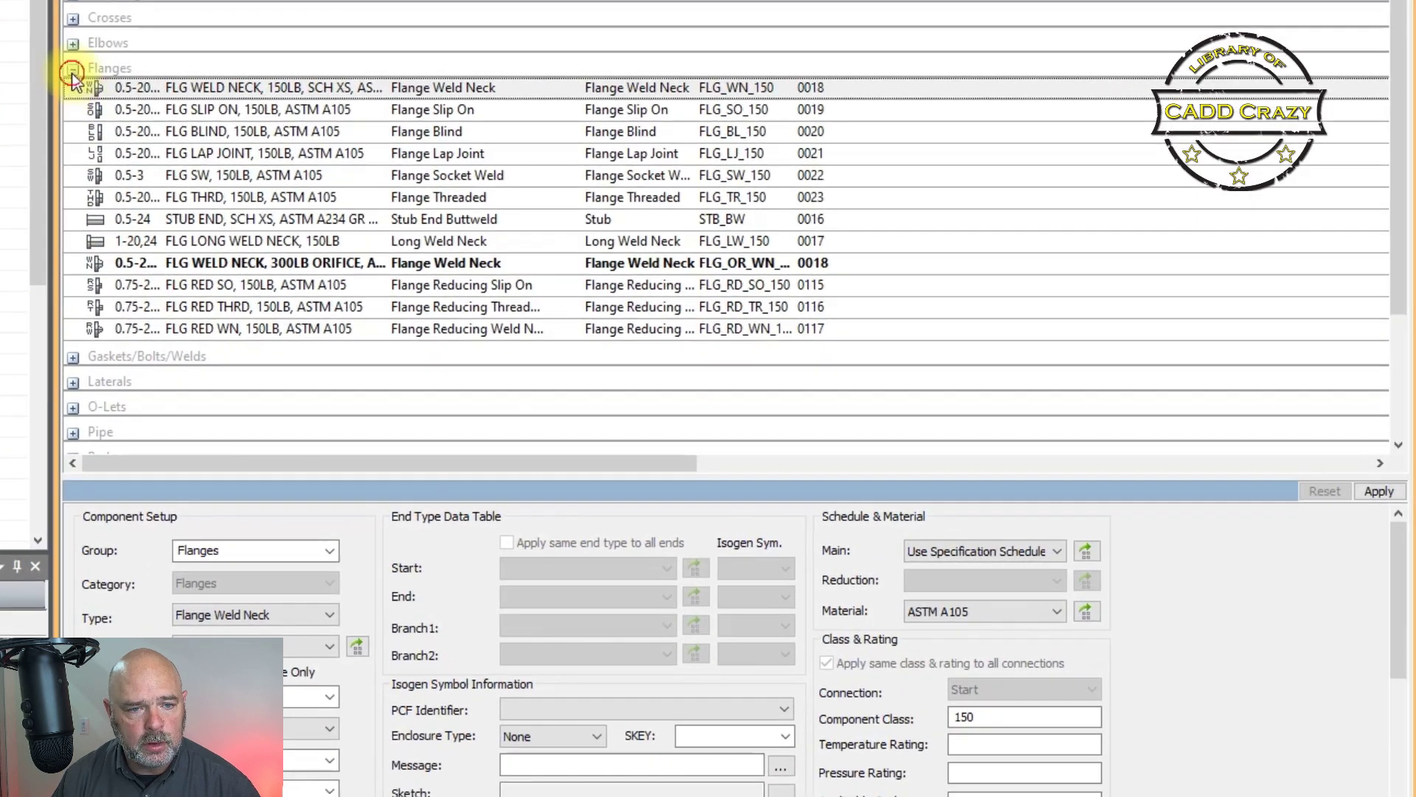
left_click(325, 161)
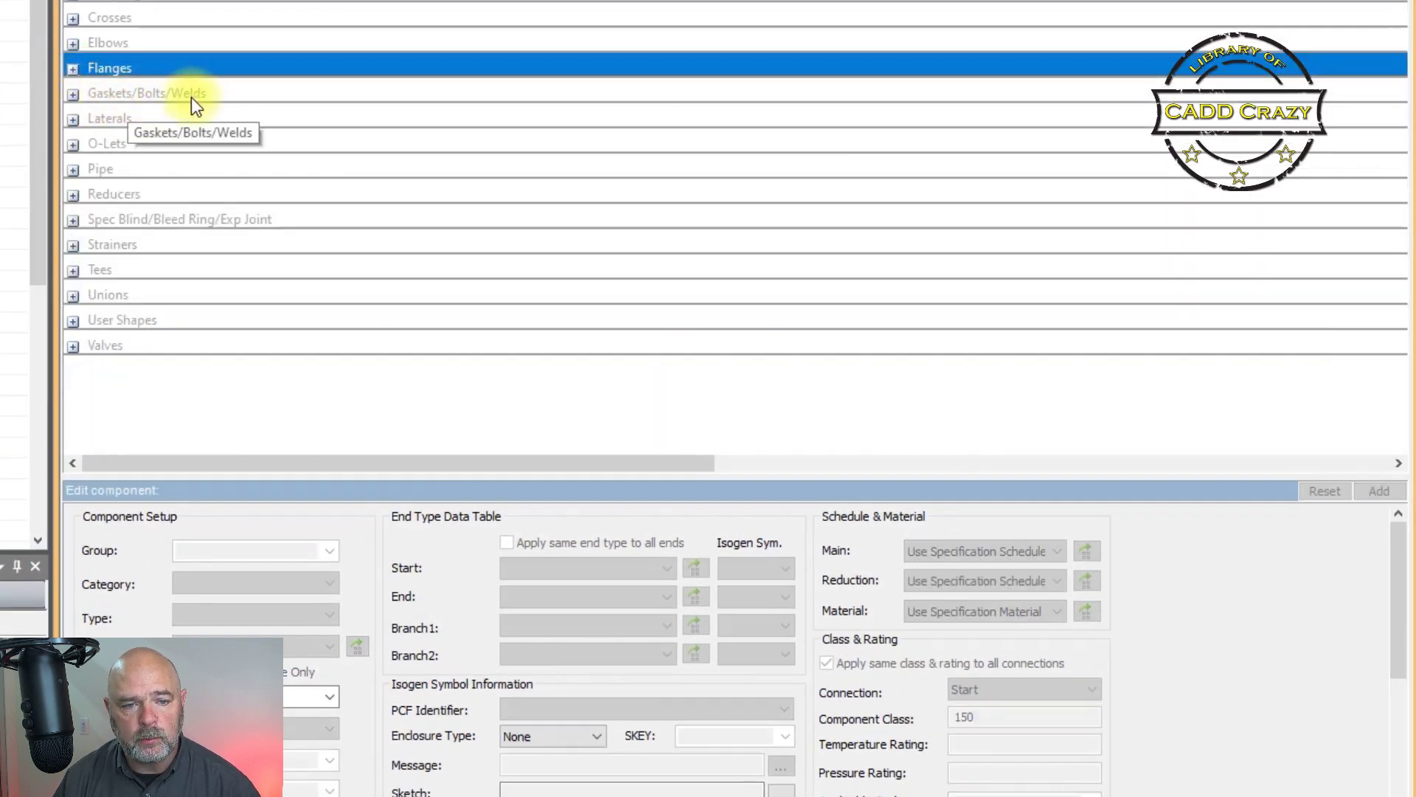
left_click(72, 93)
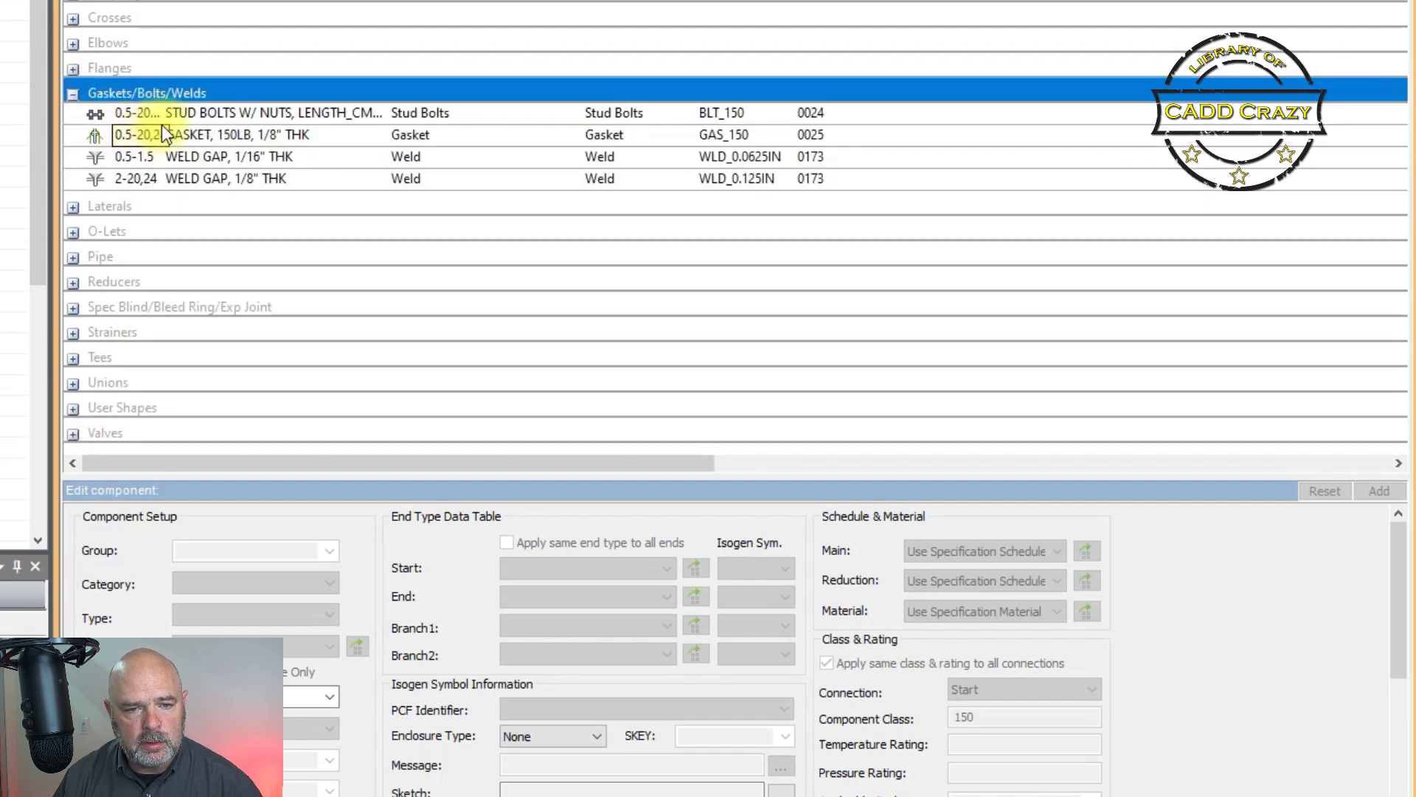
left_click(182, 114)
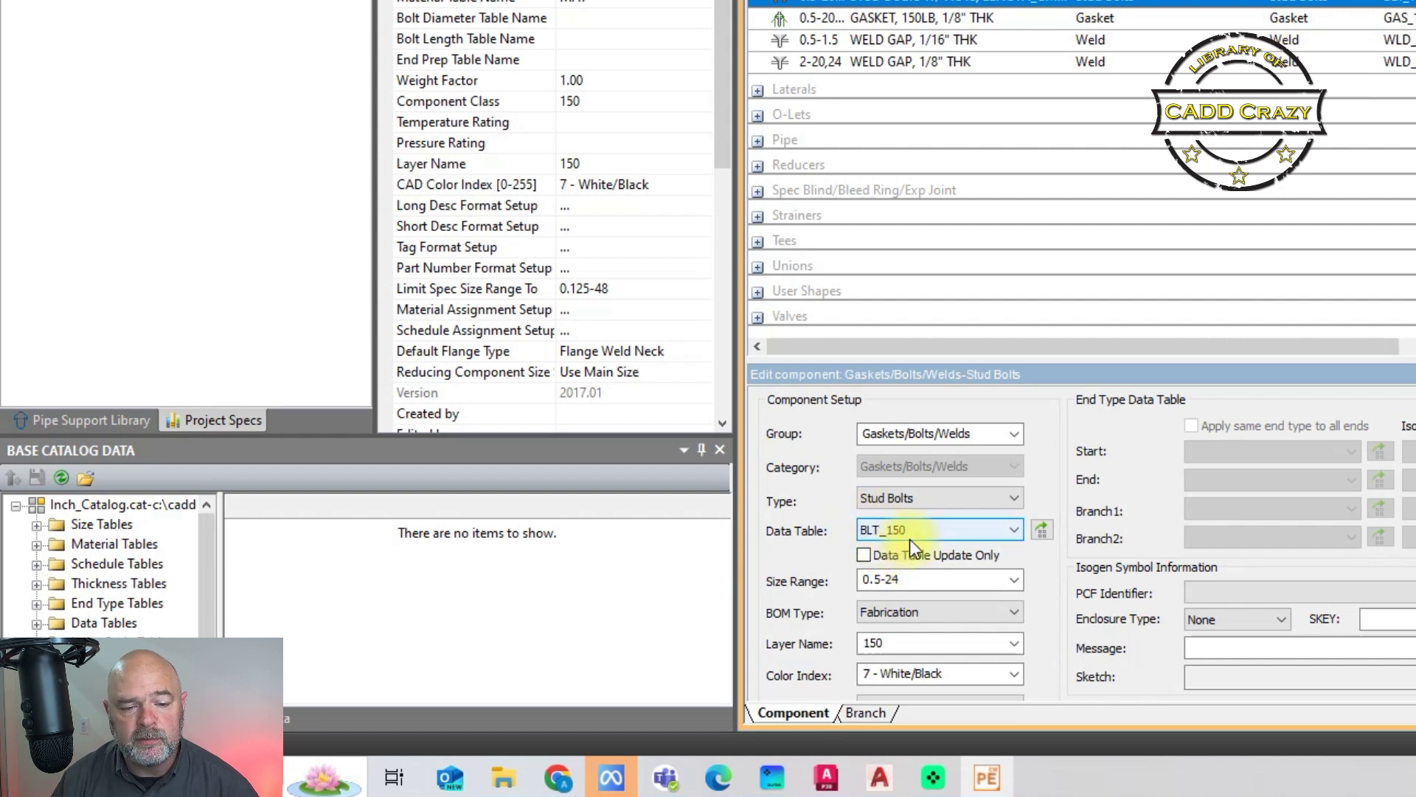
left_click(1037, 533)
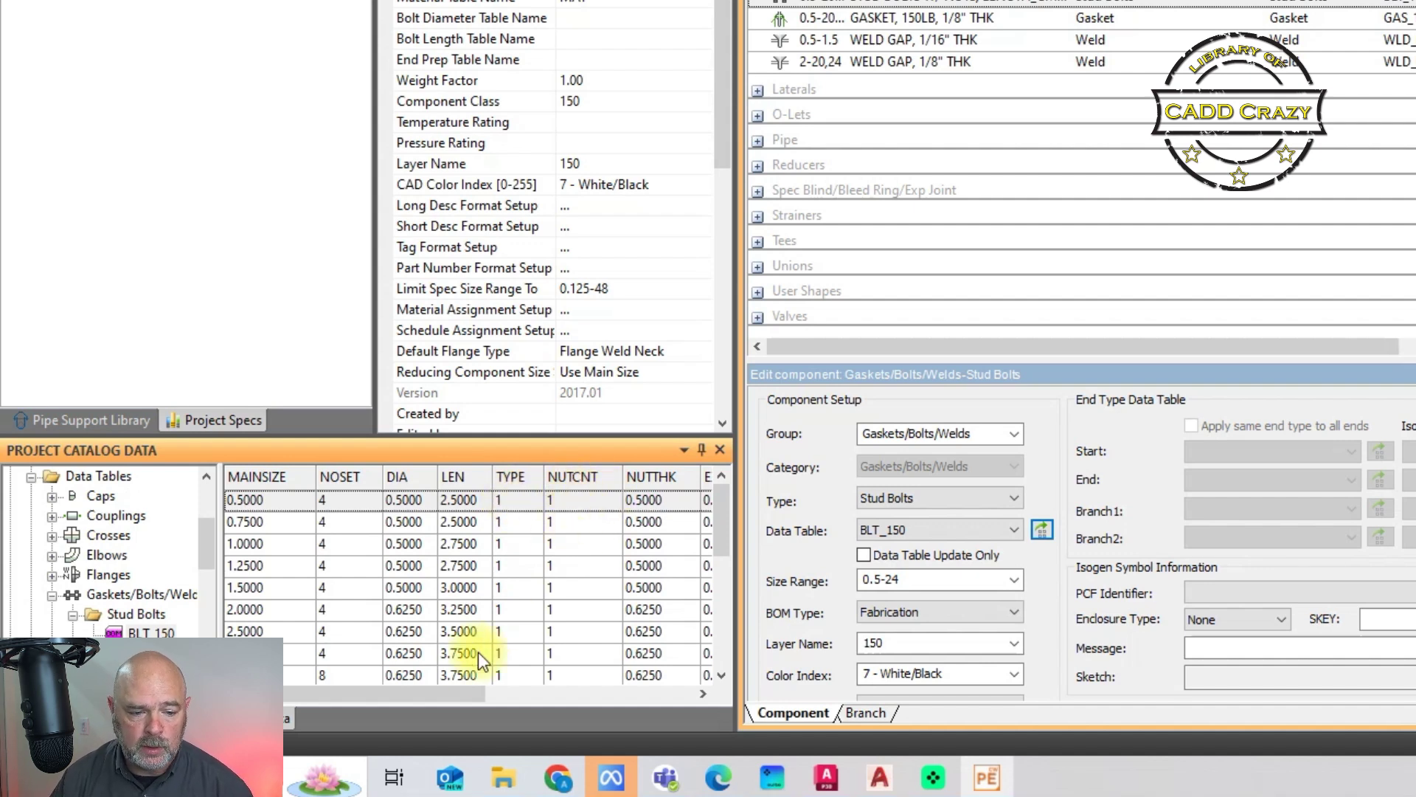
Scroll the BLT_150 table sideways to reveal its NUTTHK, EXT and TOL columns.
left_click_drag(437, 694, 532, 702)
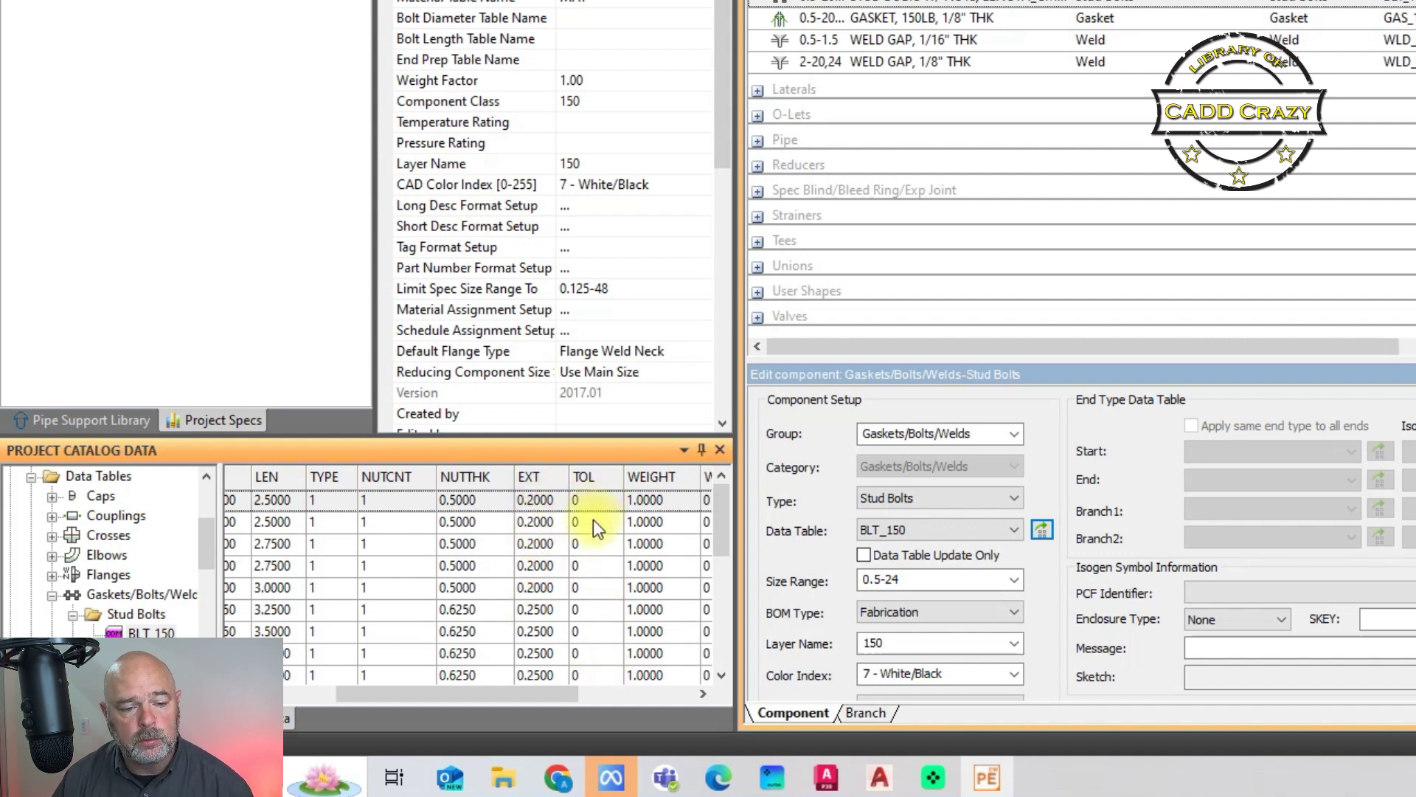
left_click_drag(543, 697, 658, 697)
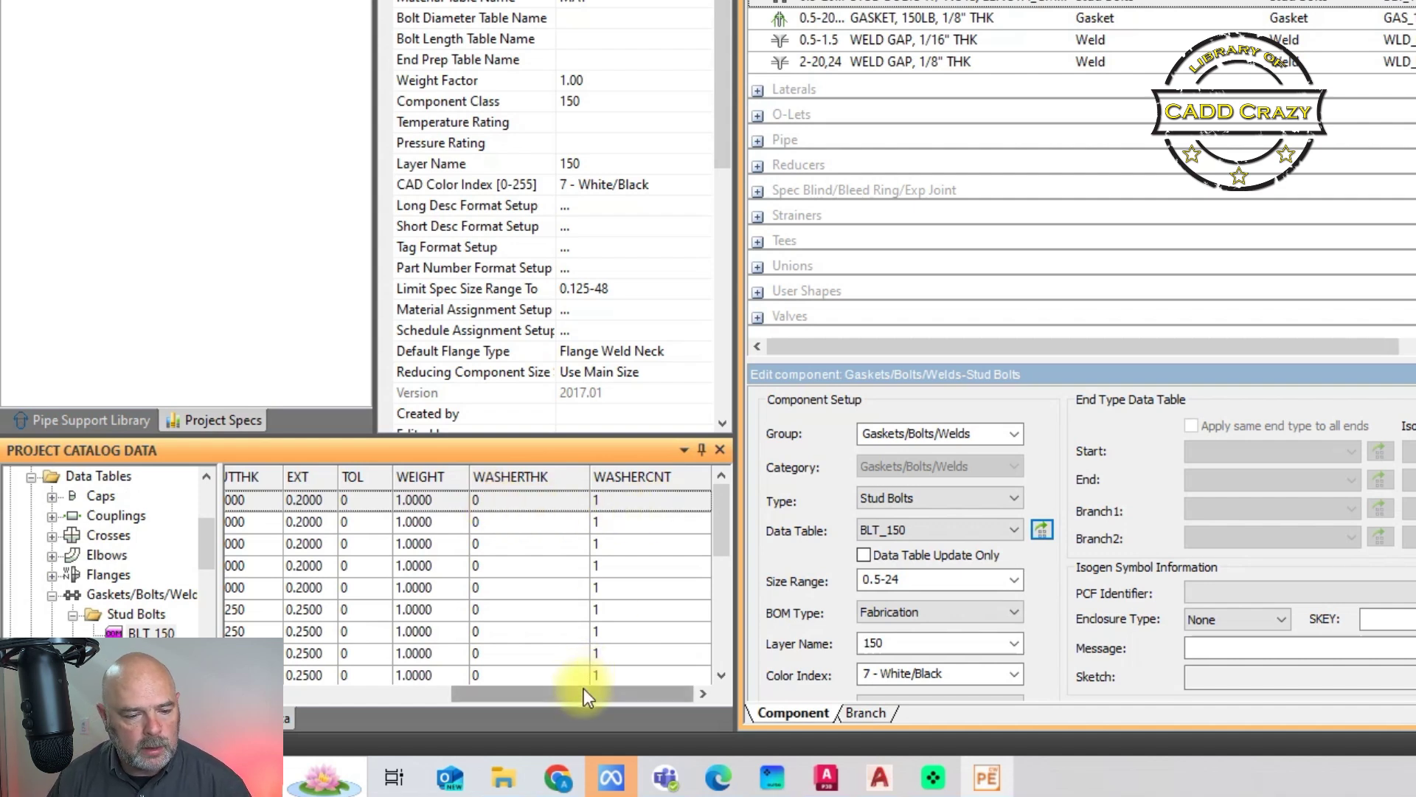
left_click_drag(583, 692, 409, 706)
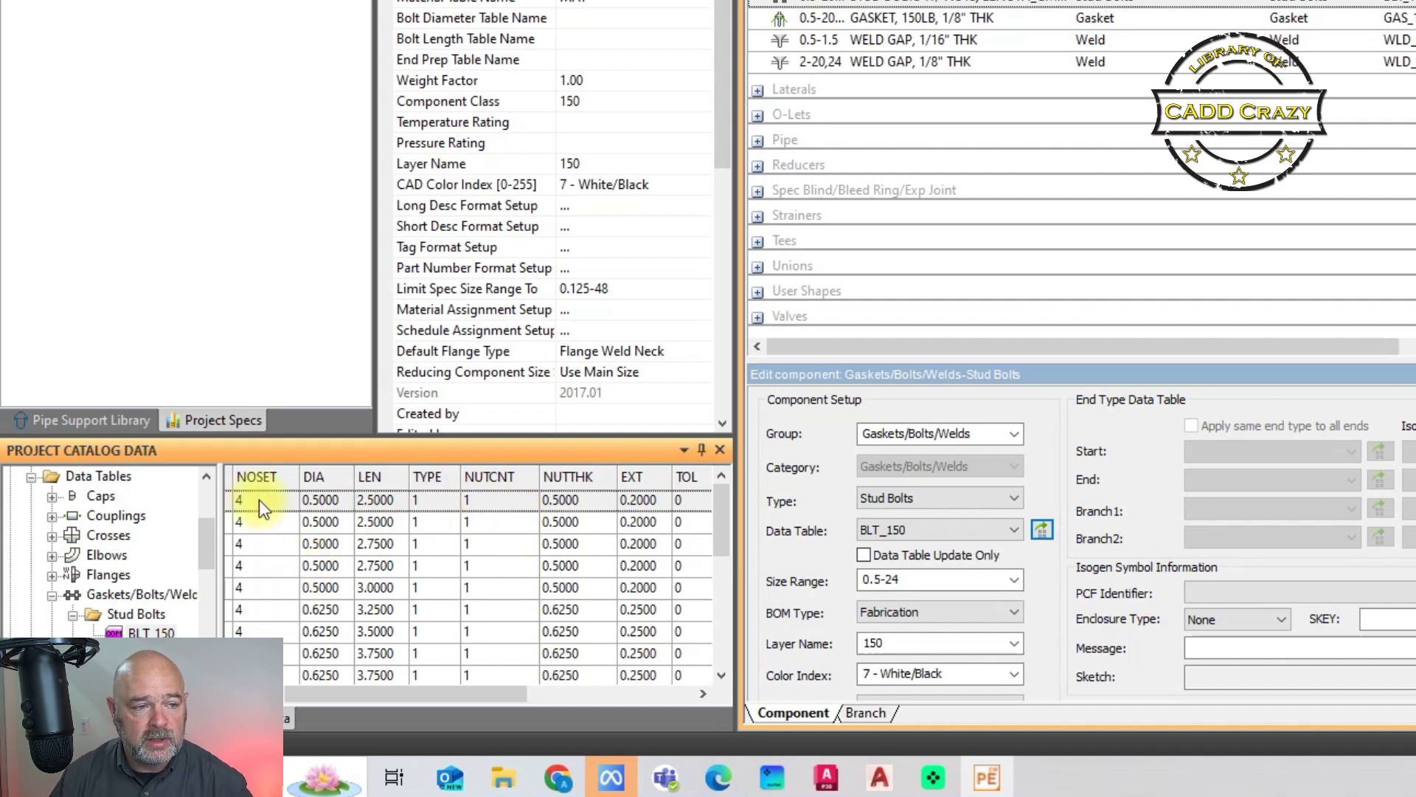
left_click(109, 419)
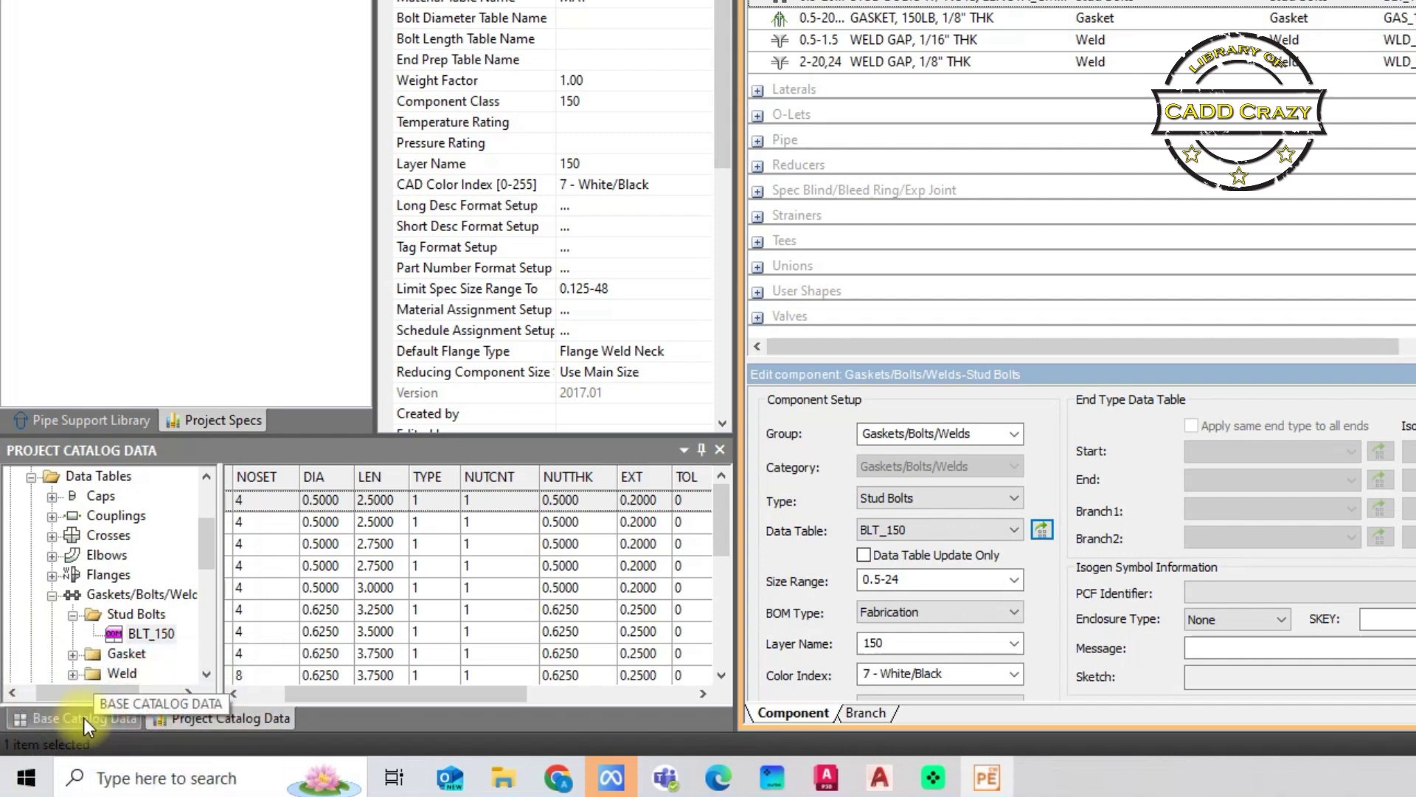
Go to Base Catalog Data and open Inch_Catalog.cat for editing.
left_click(83, 719)
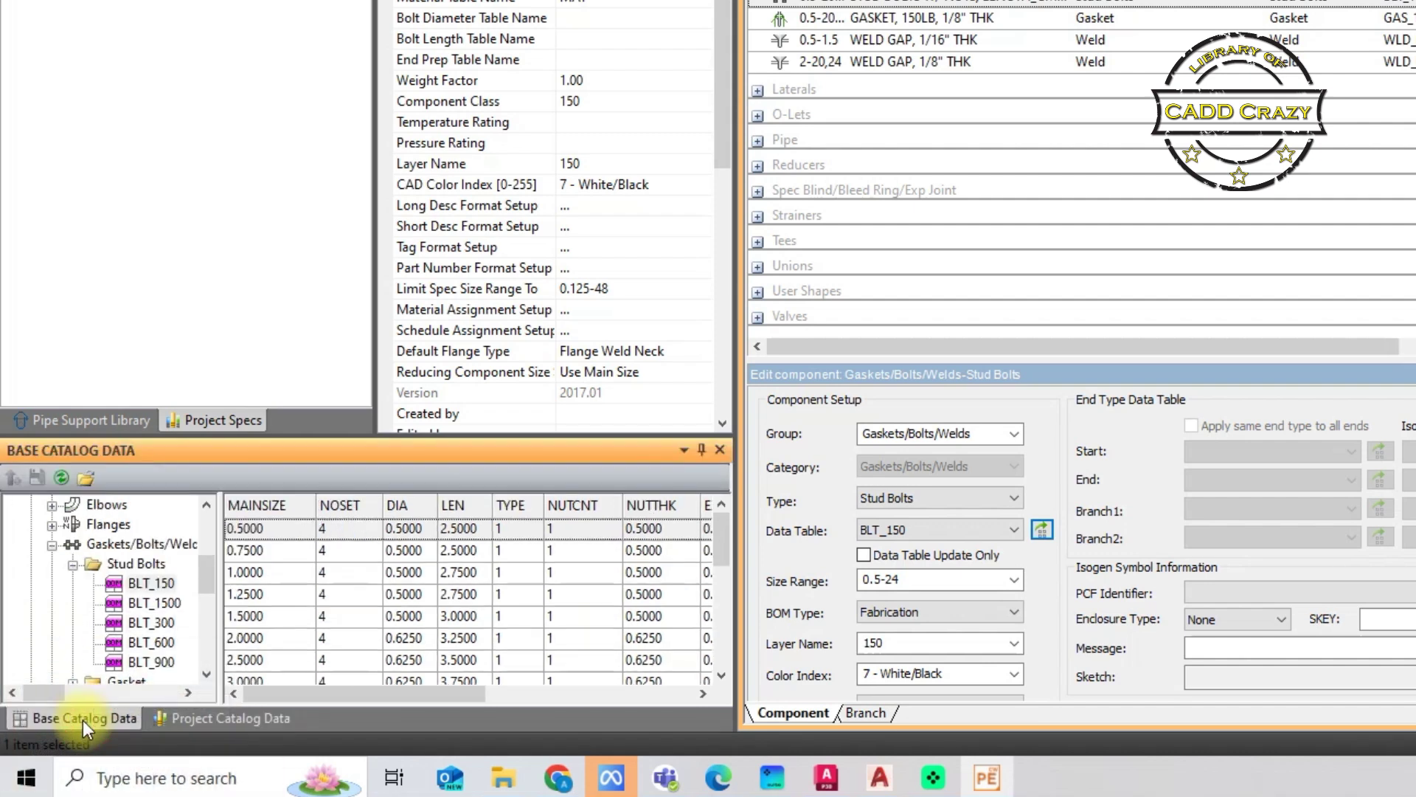
left_click(88, 478)
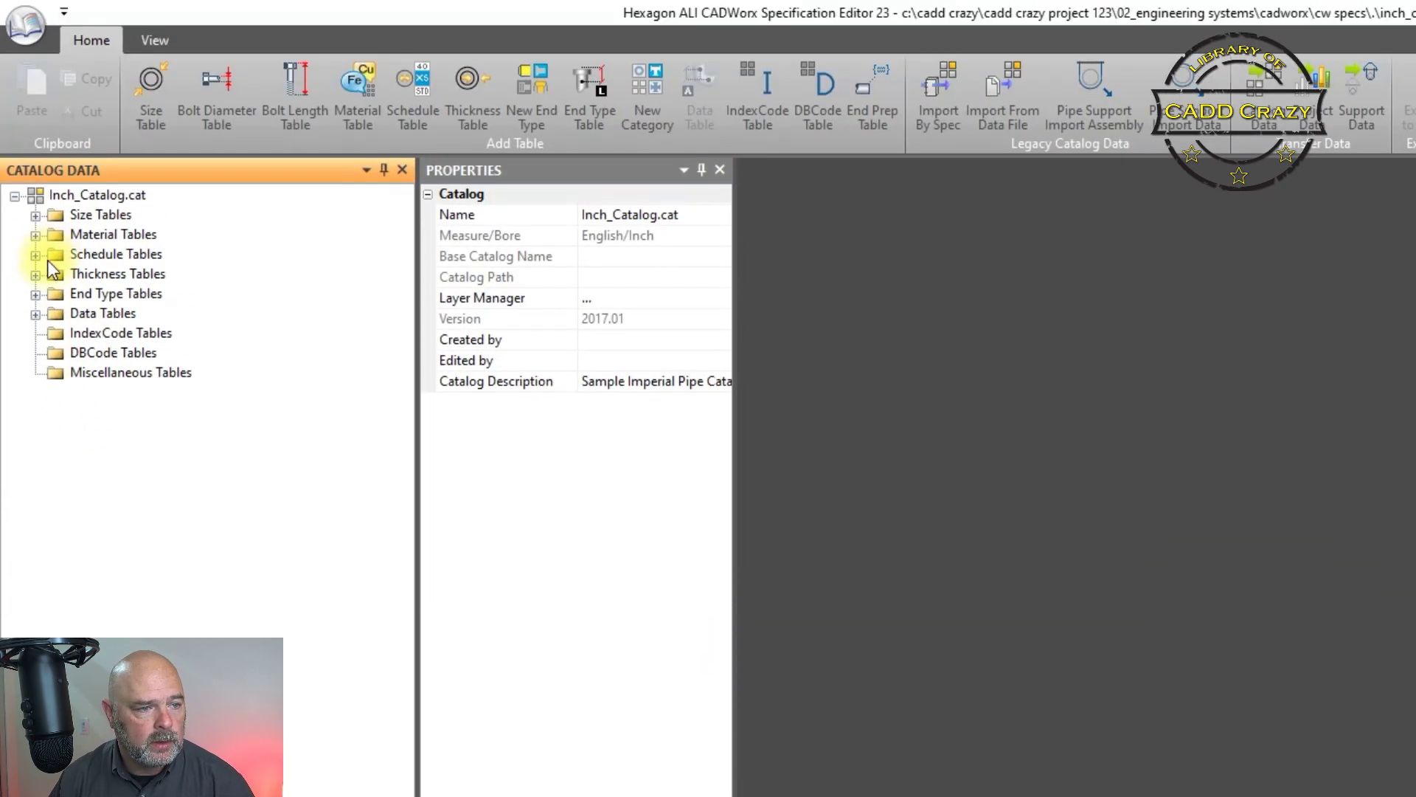
Open the BLT_150 table from Data Tables > Gaskets/Bolts/Welds > Stud Bolts.
left_click(36, 313)
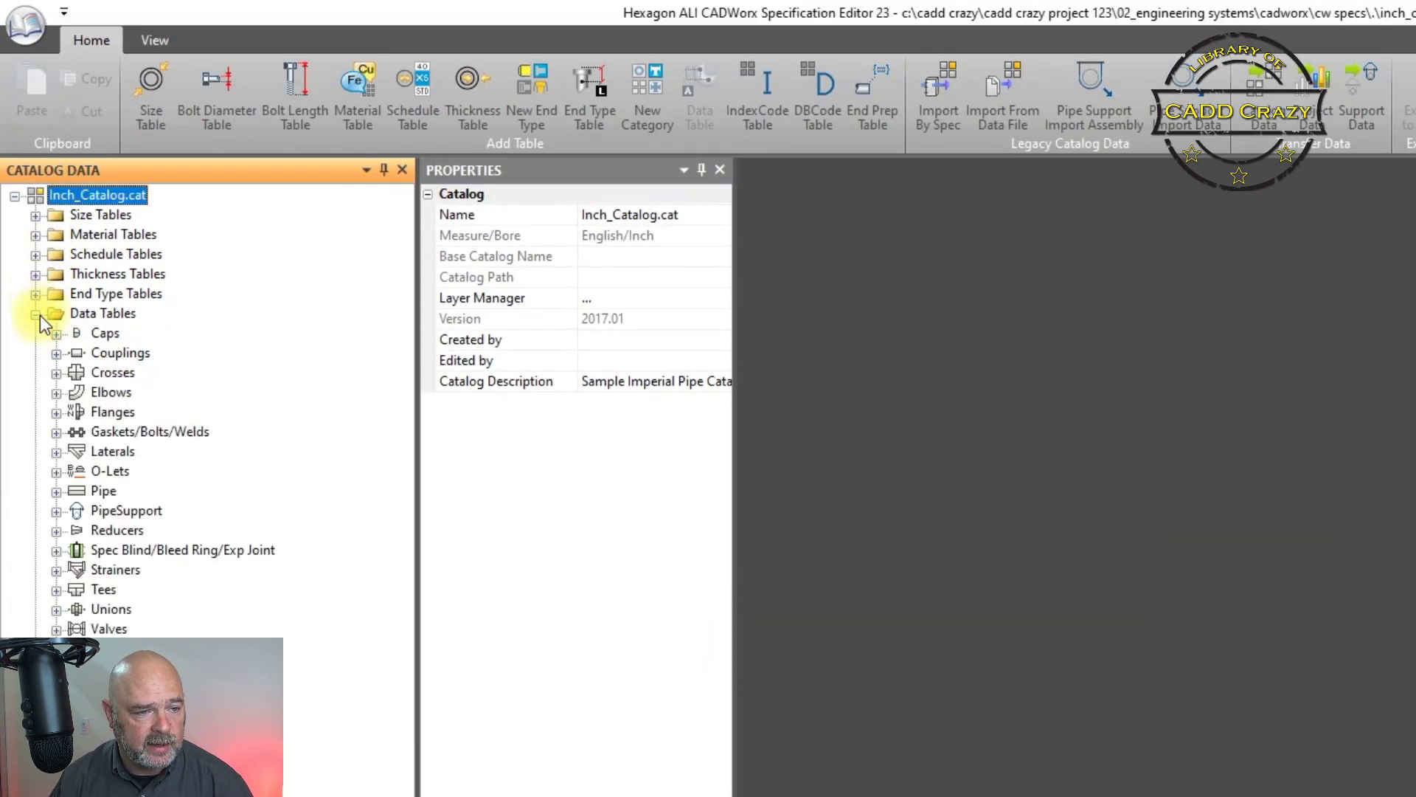
left_click(56, 433)
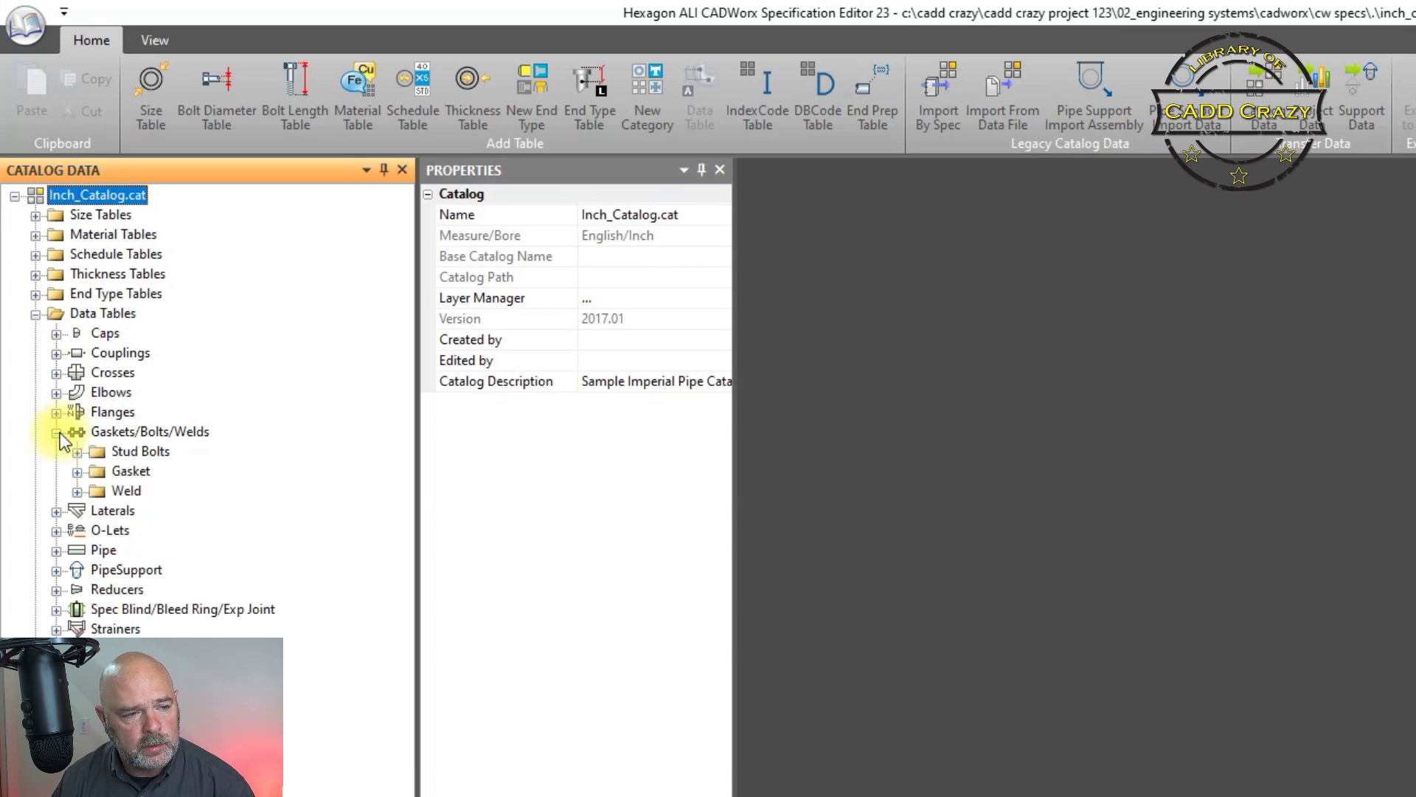
left_click(77, 453)
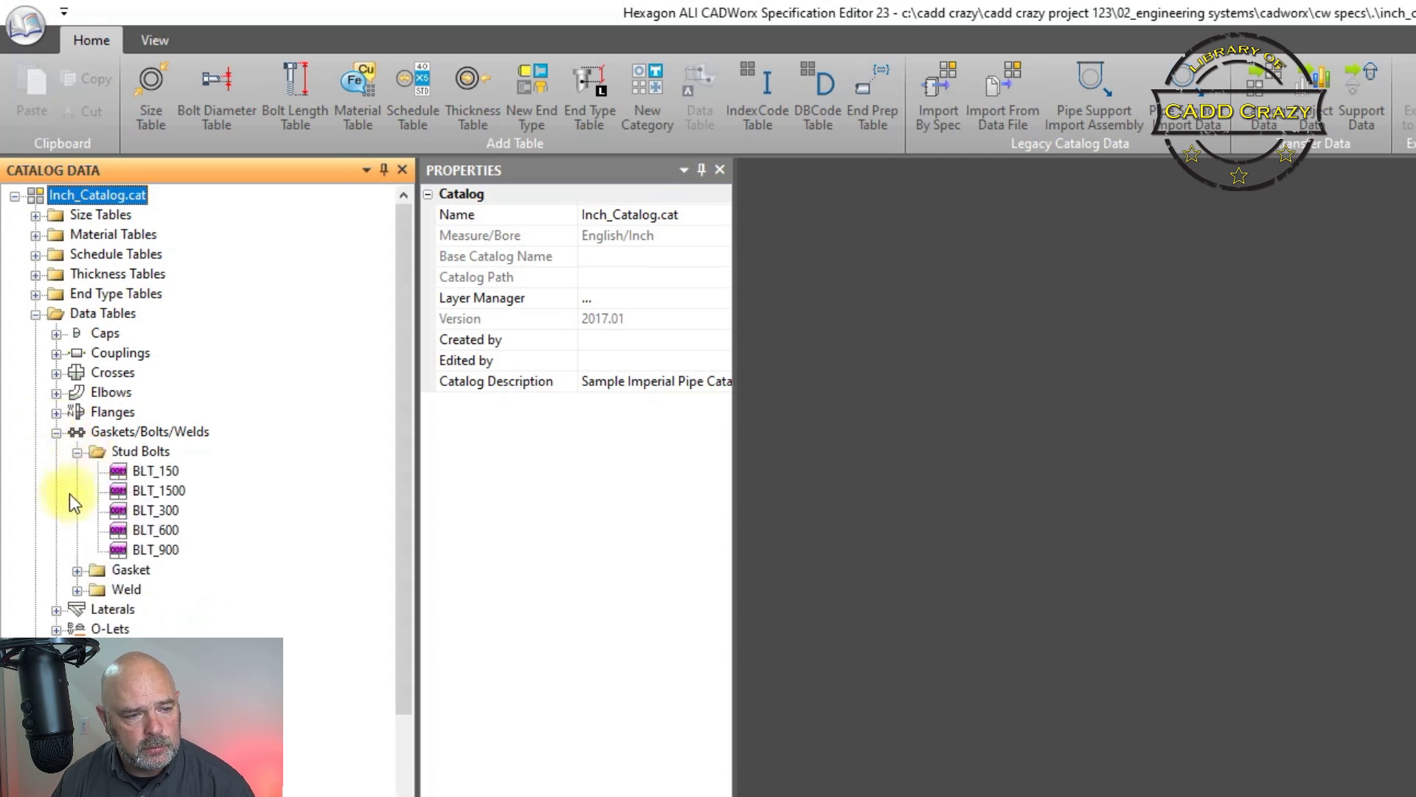
left_click(155, 472)
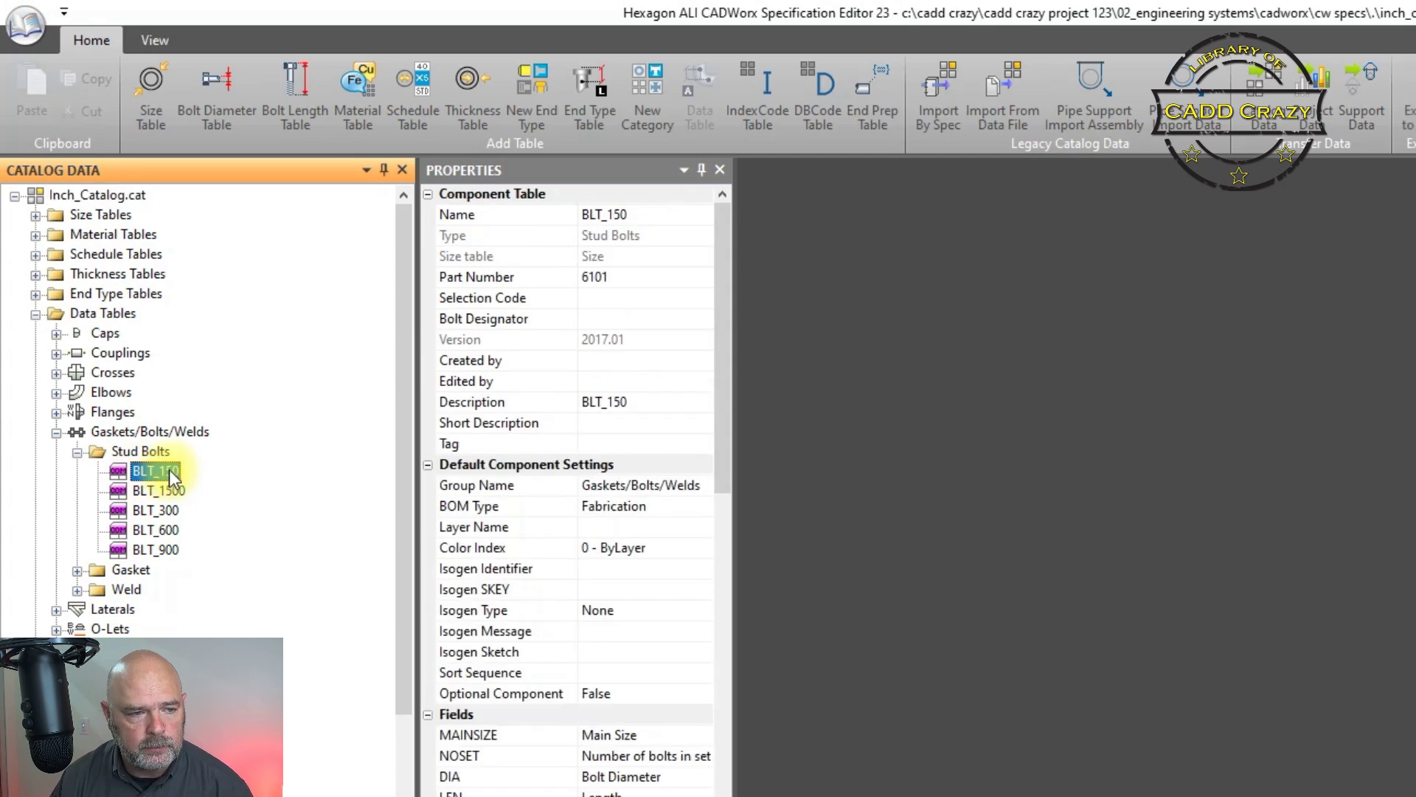
double_click(156, 471)
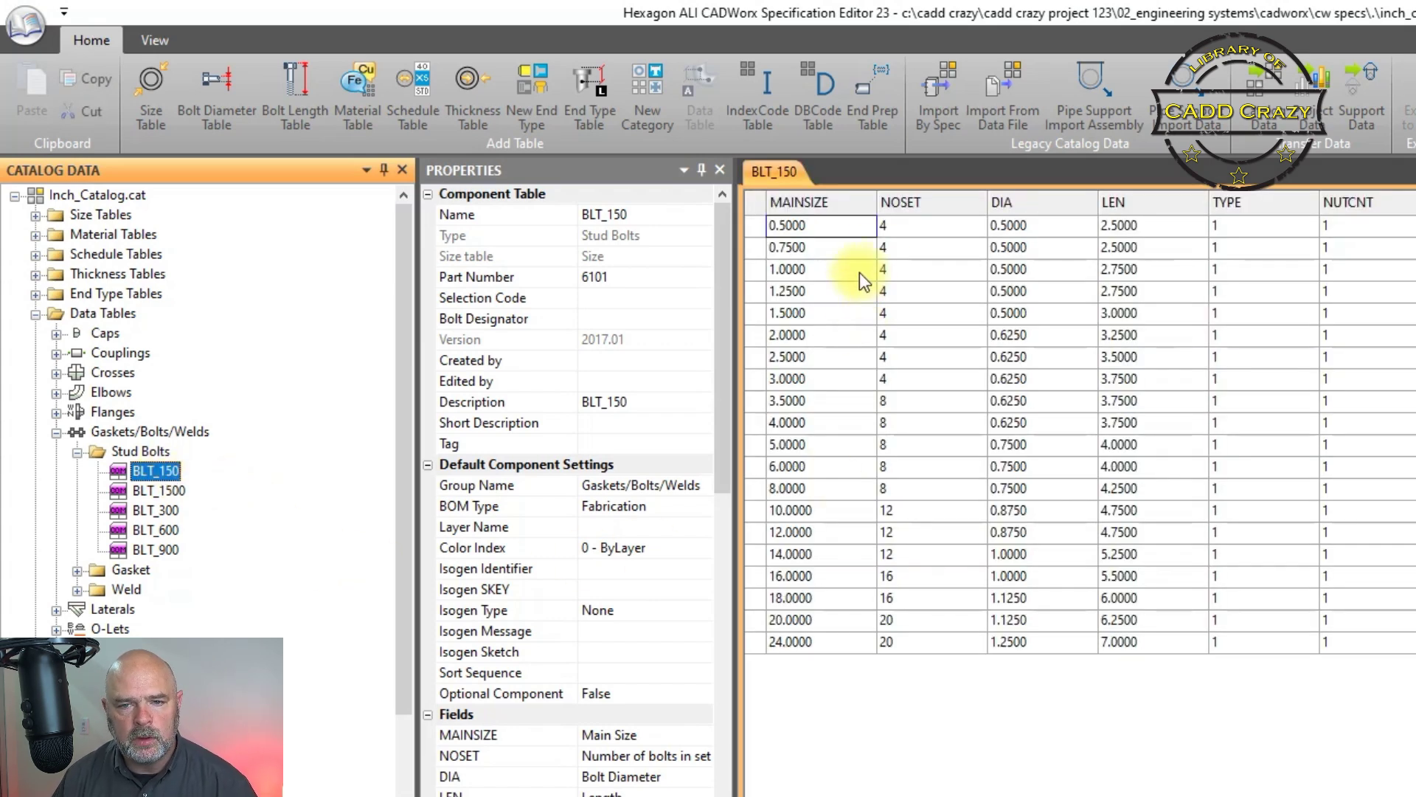
Set TYPE and NUTCNT to 2 for the 0.5000 size row.
left_click(1263, 225)
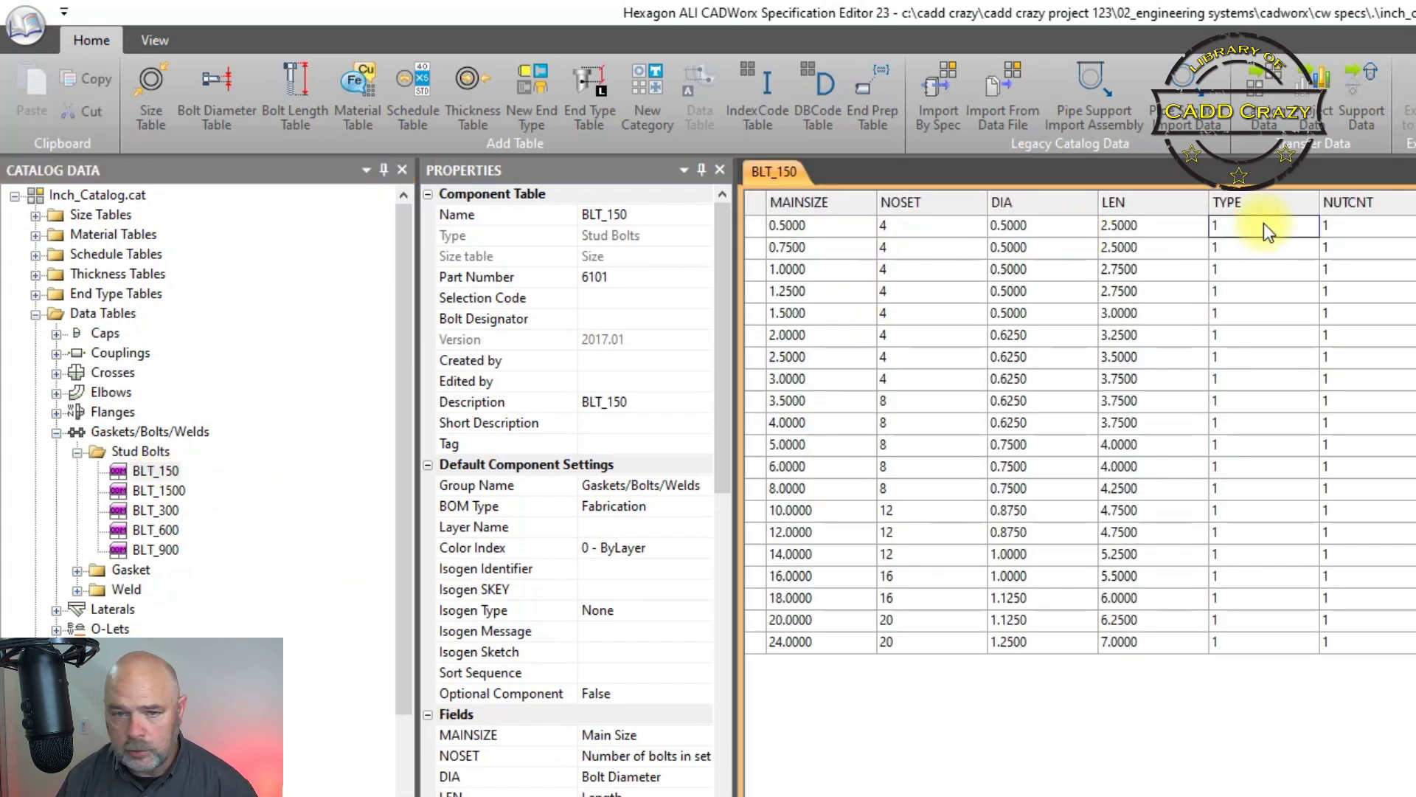
type("2")
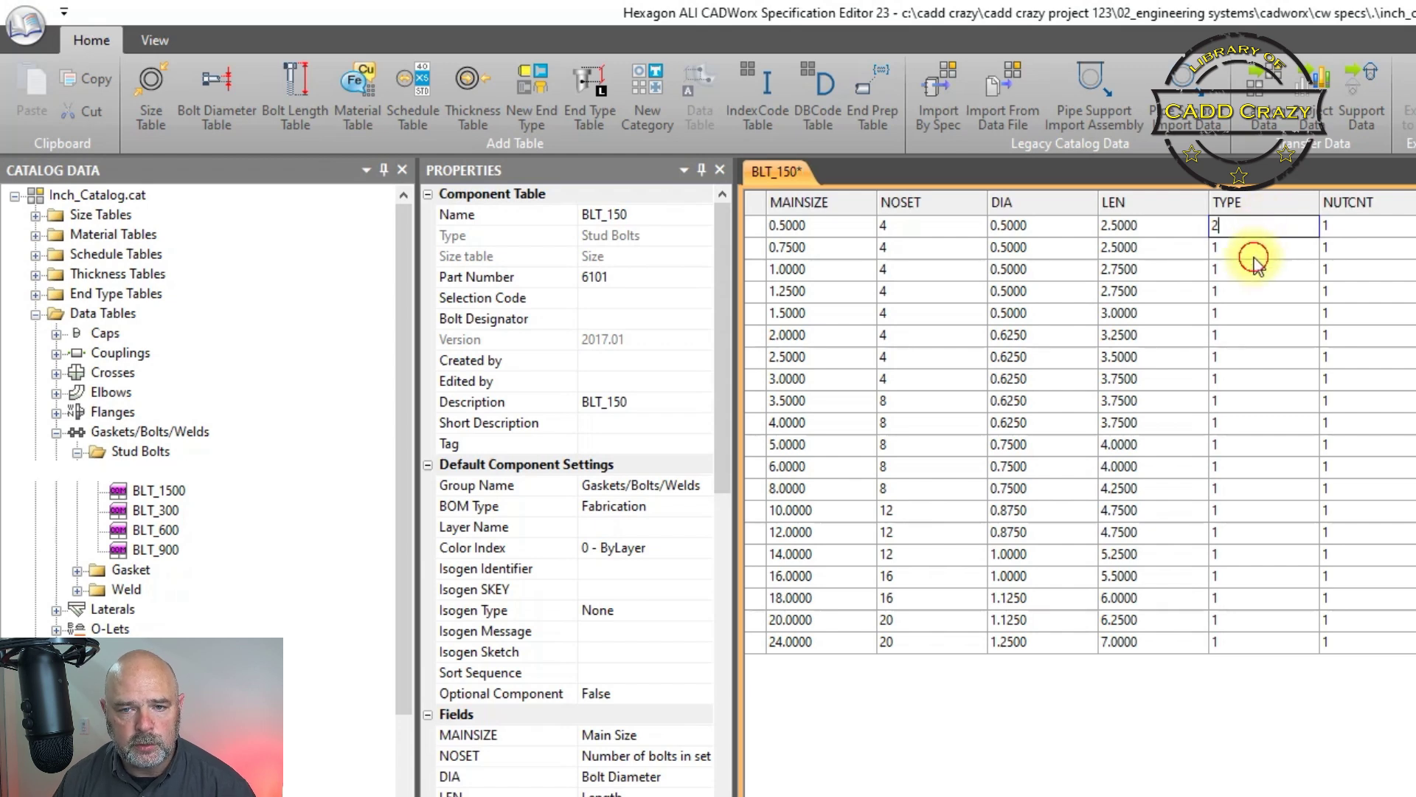
left_click(1254, 255)
left_click(1381, 231)
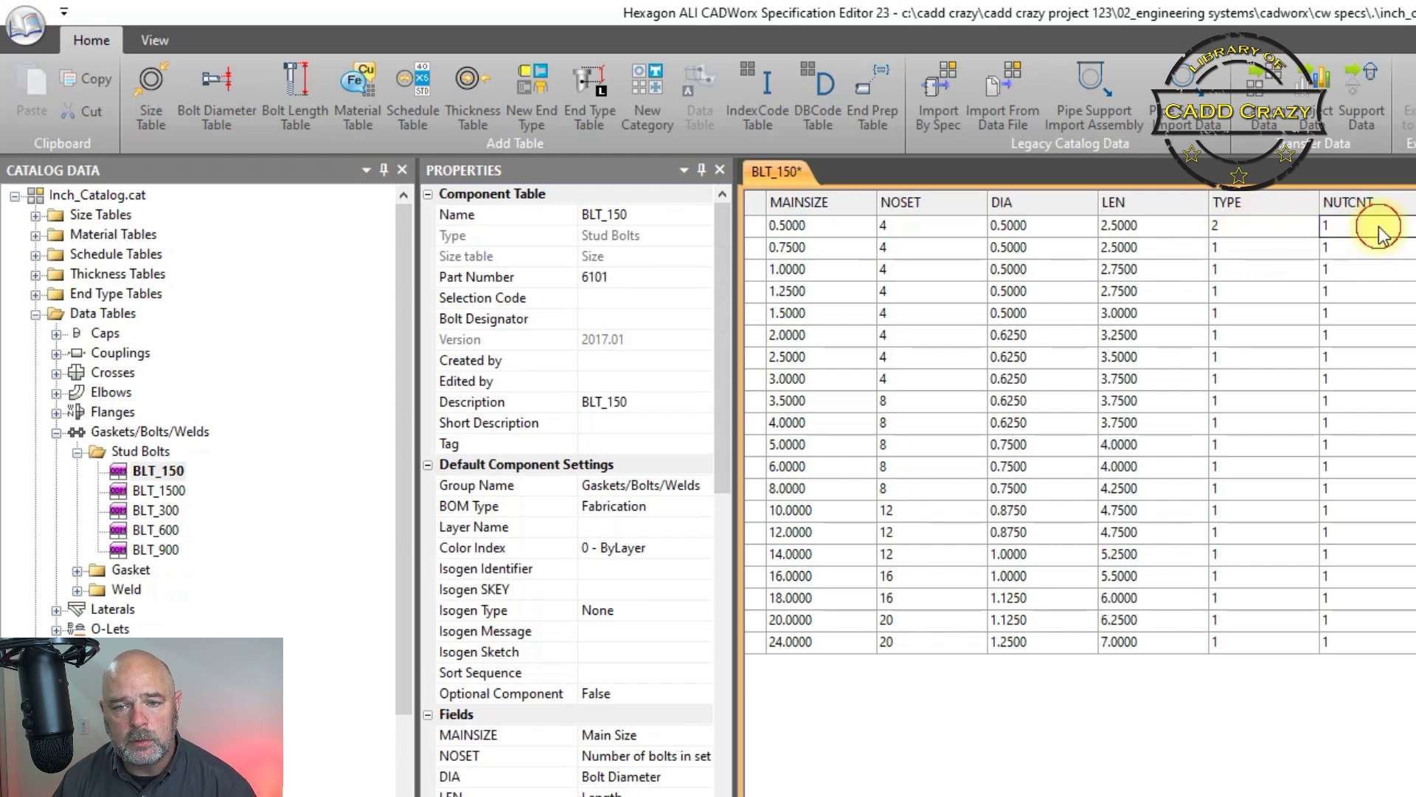
type("2")
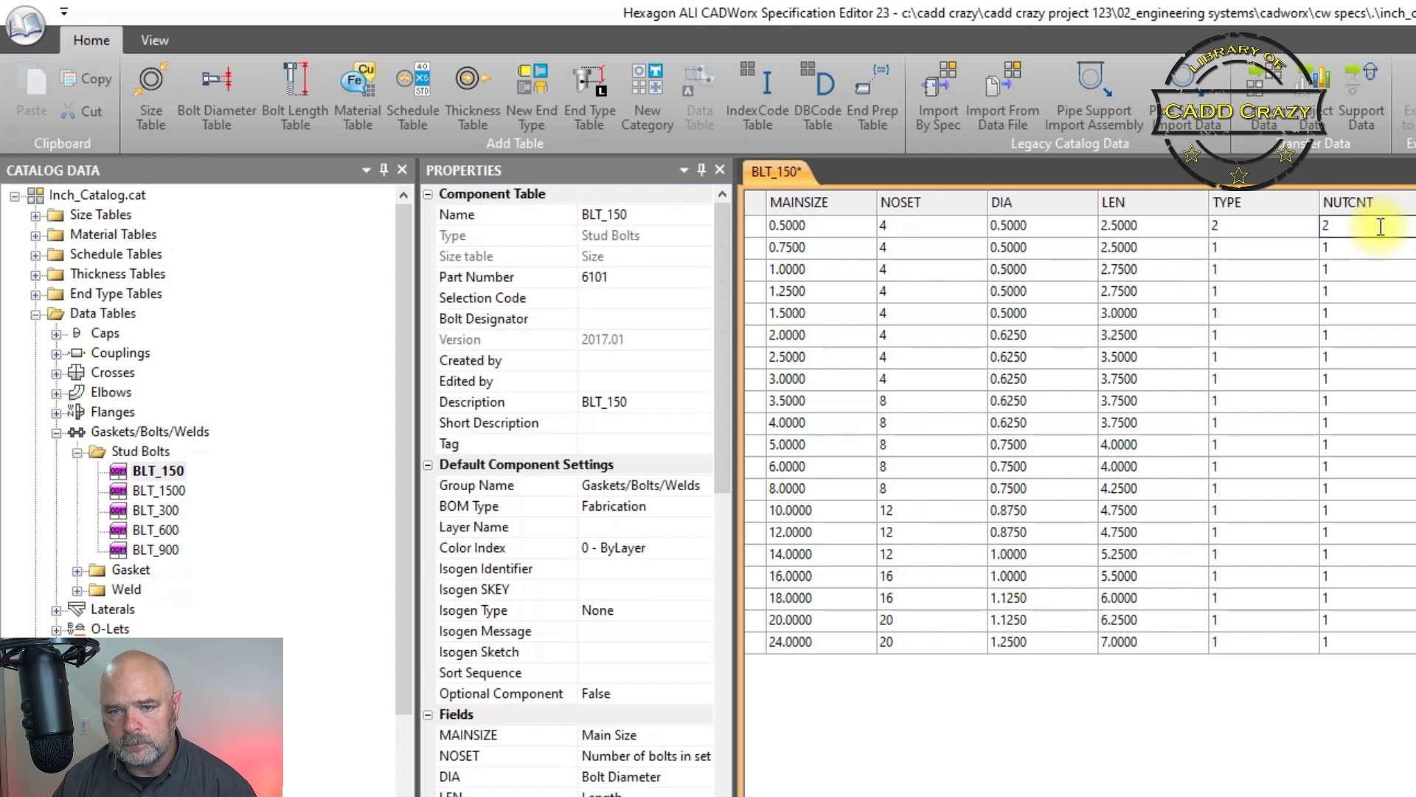
left_click(1249, 229)
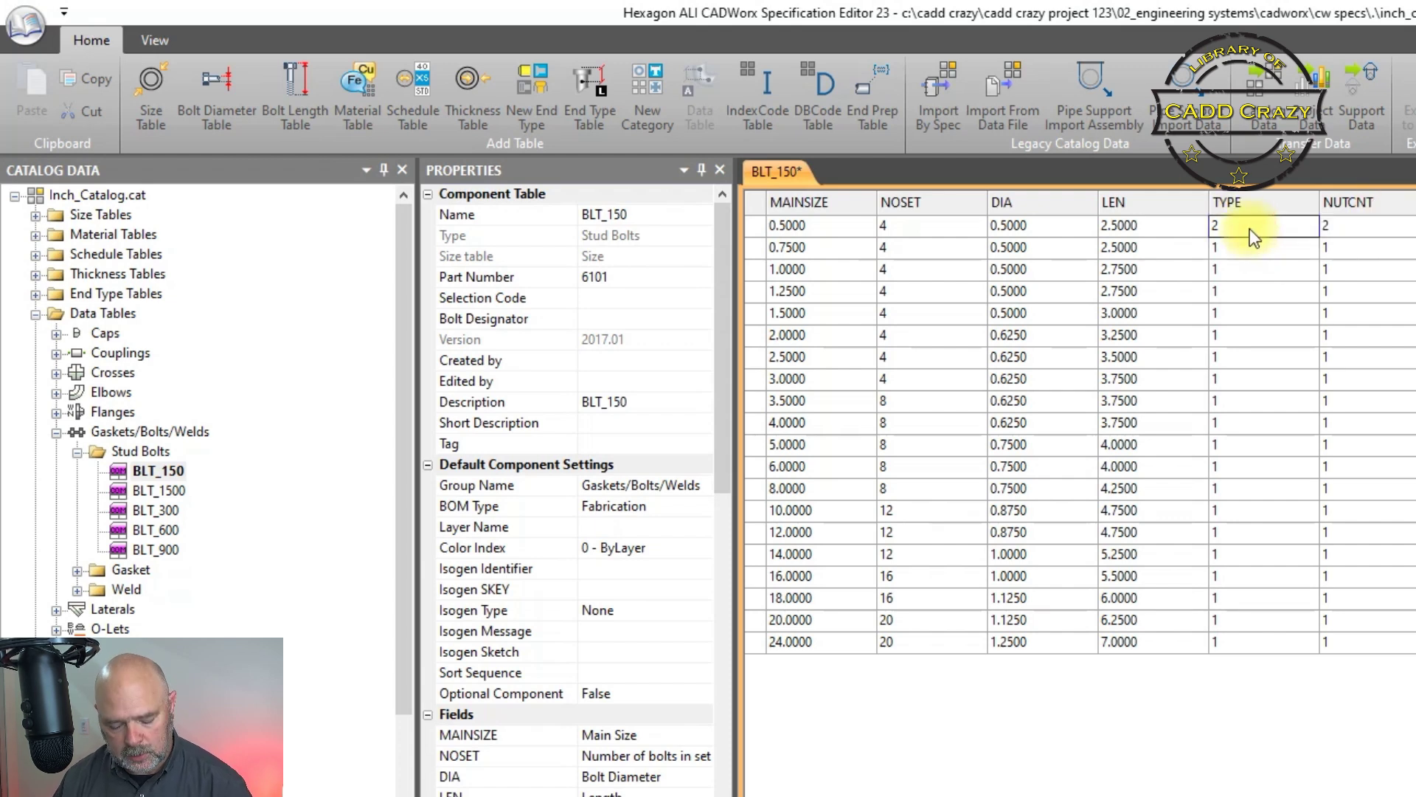
Paste 2 into TYPE and NUTCNT for every size and save the catalog.
left_click(1352, 232)
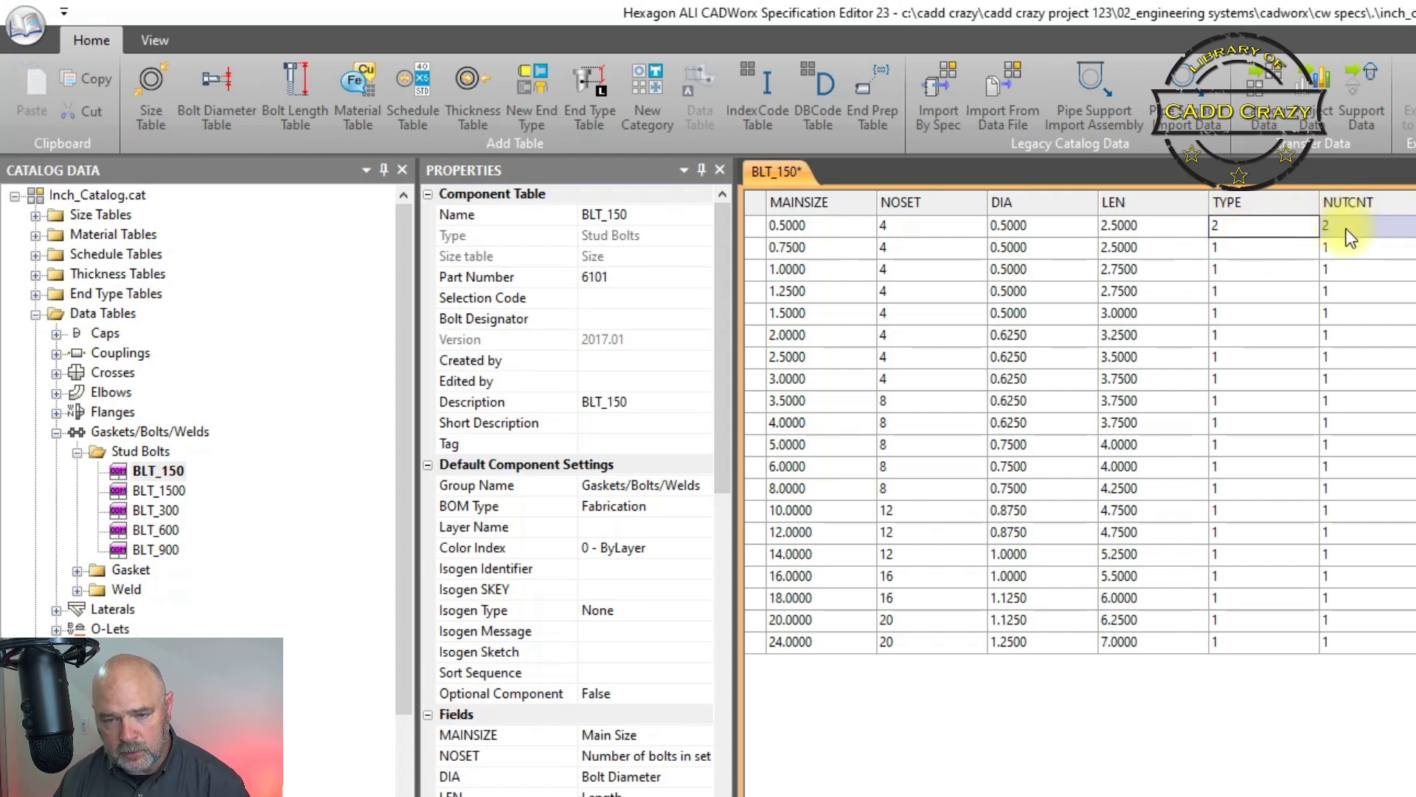
key("ctrl+c")
left_click(1353, 643, "shift")
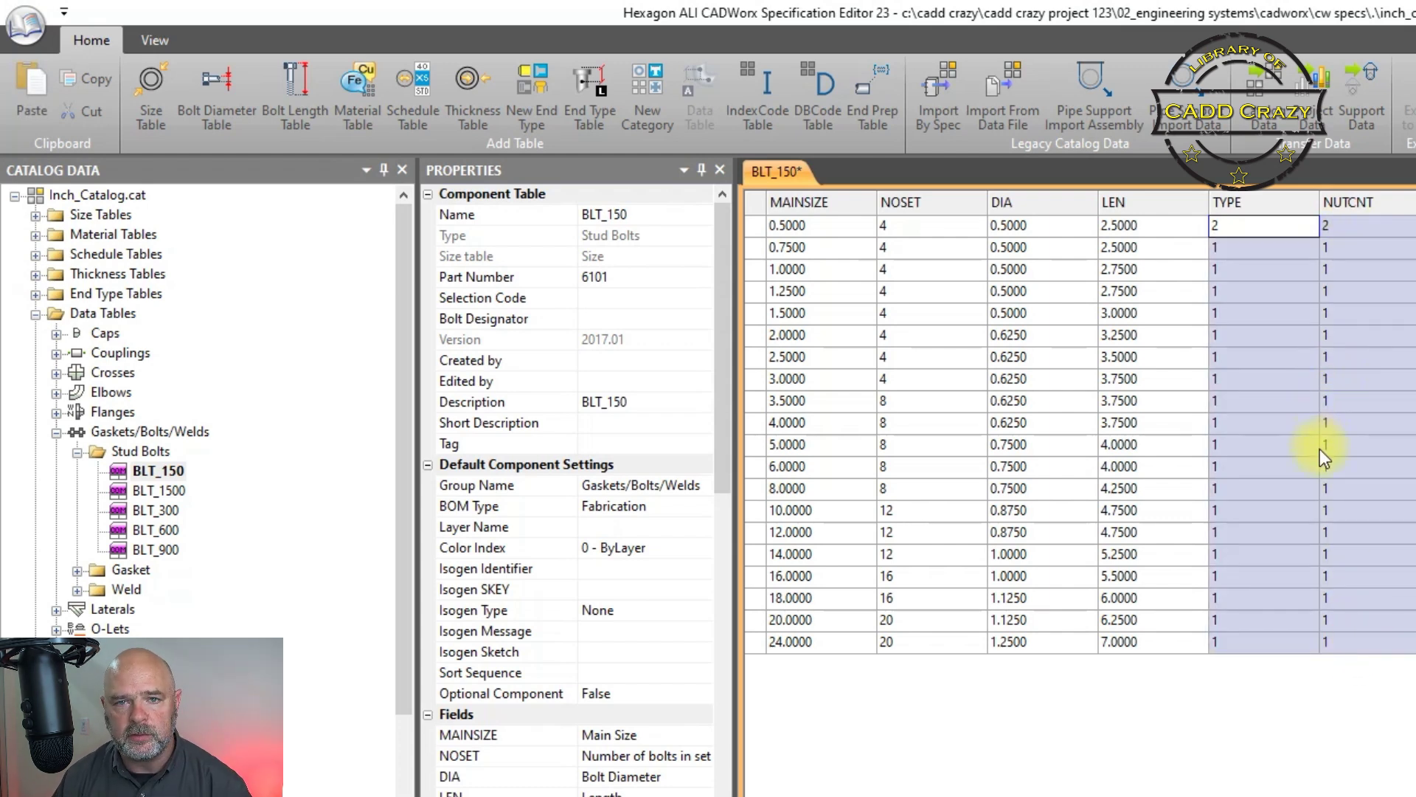
key("ctrl+v")
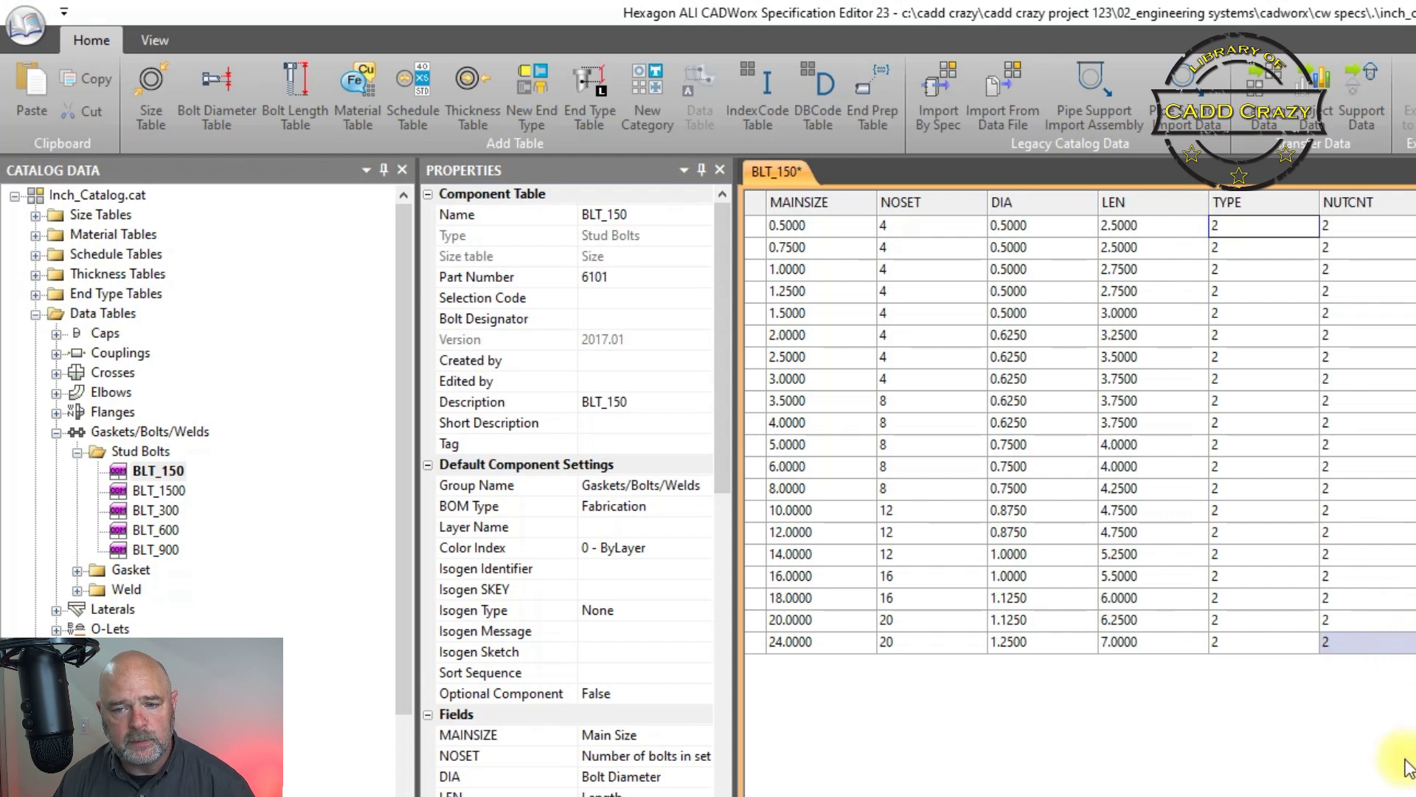
left_click(26, 22)
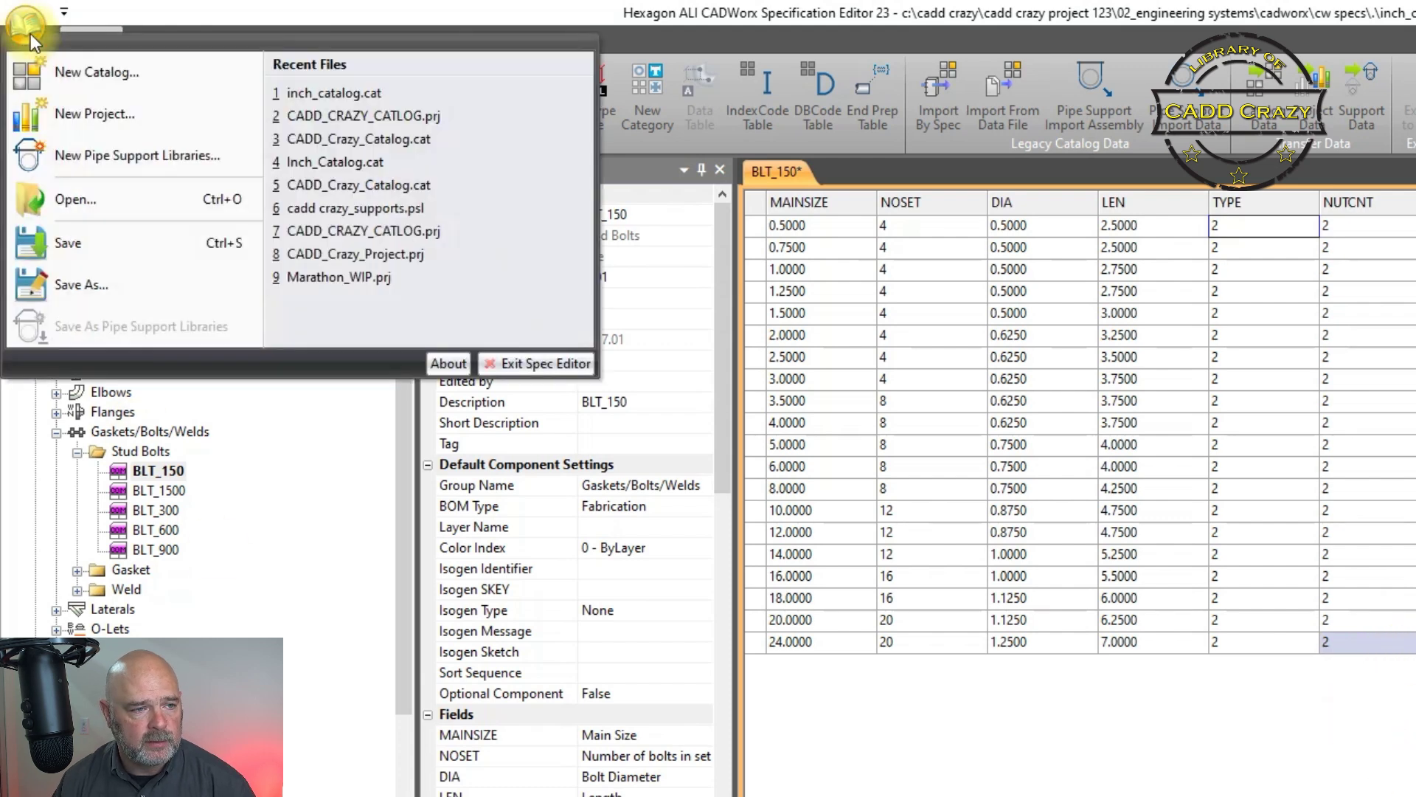
left_click(96, 251)
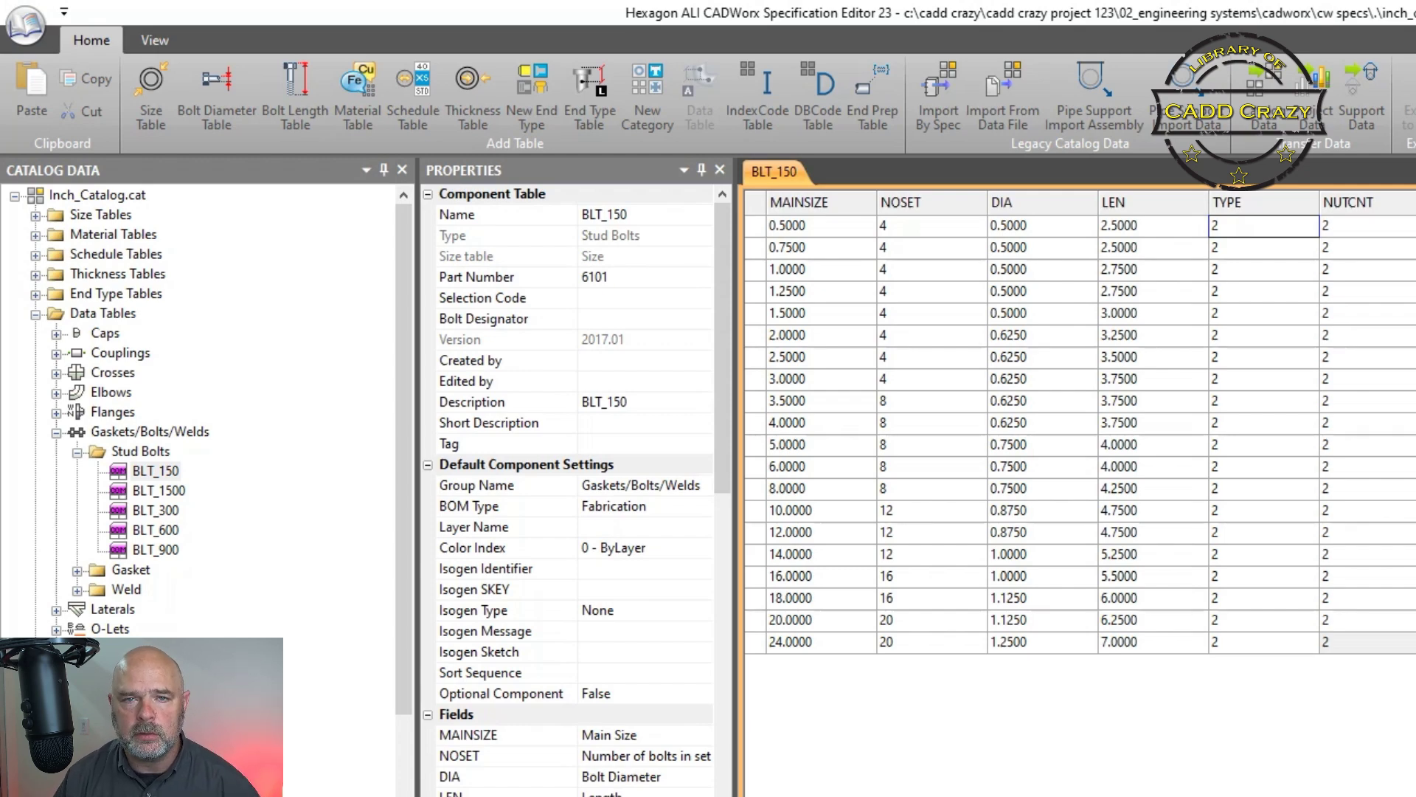
Back in the project specs window, confirm reloading the base catalog and updating CADD_CRAZY_SPECS.
key("alt+Tab")
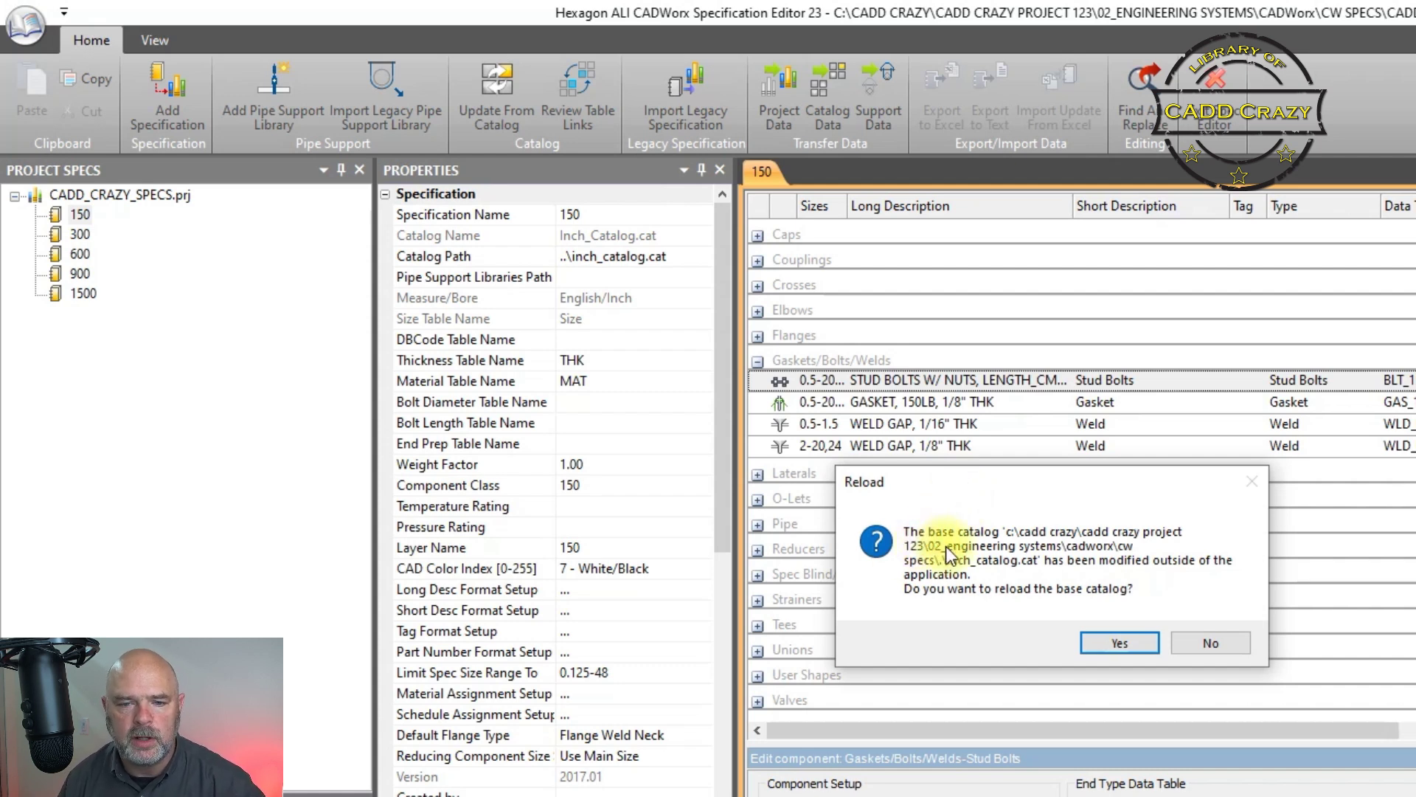
left_click(1136, 644)
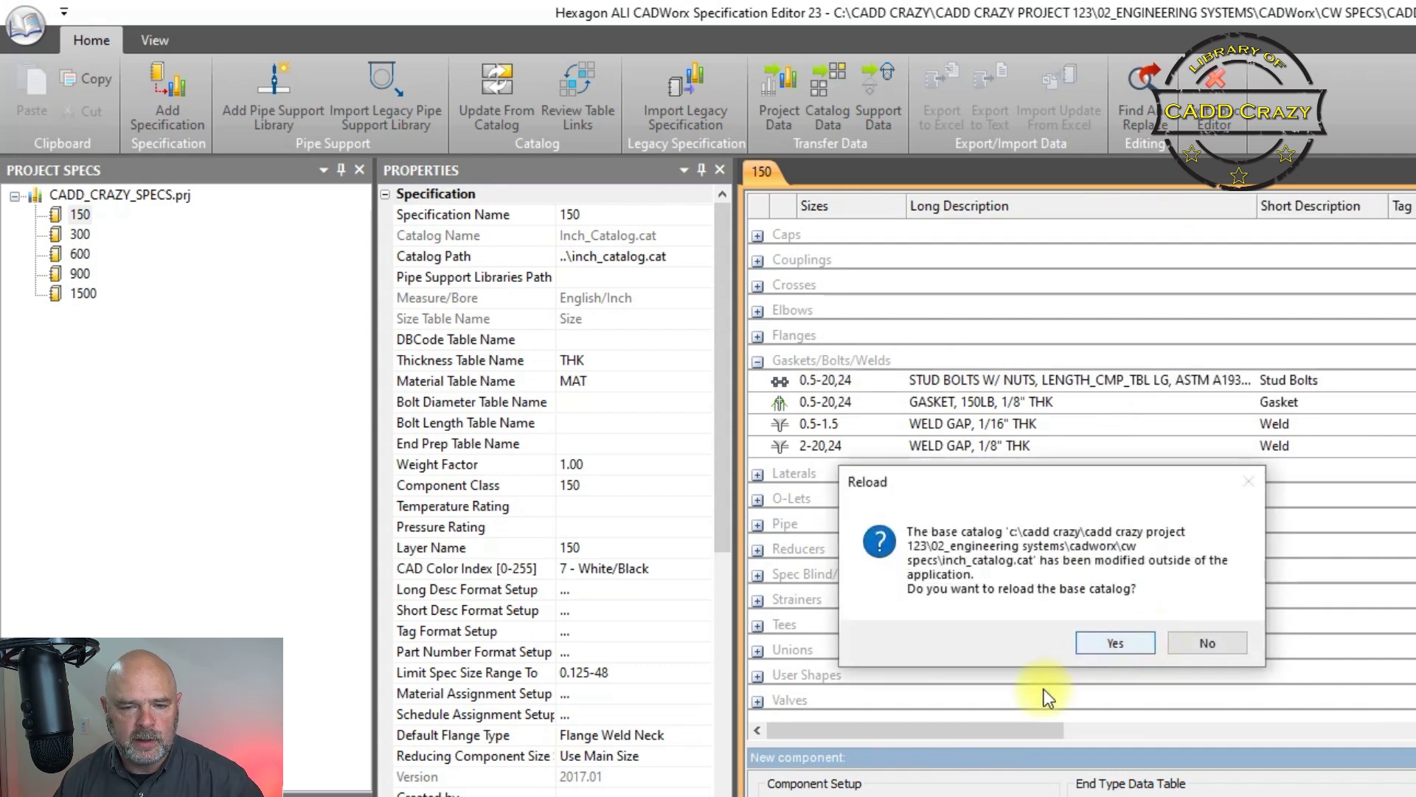
left_click(1114, 642)
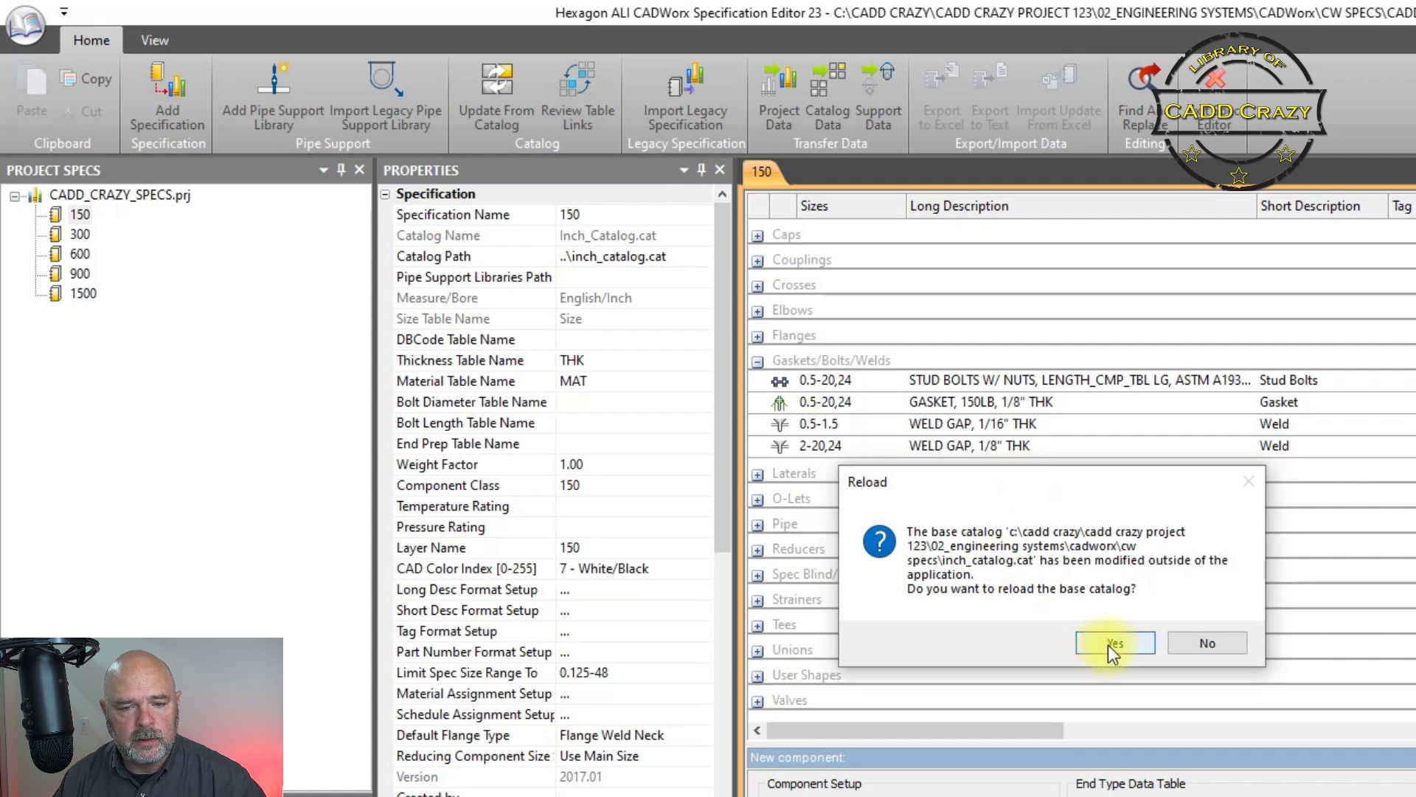
left_click(1029, 629)
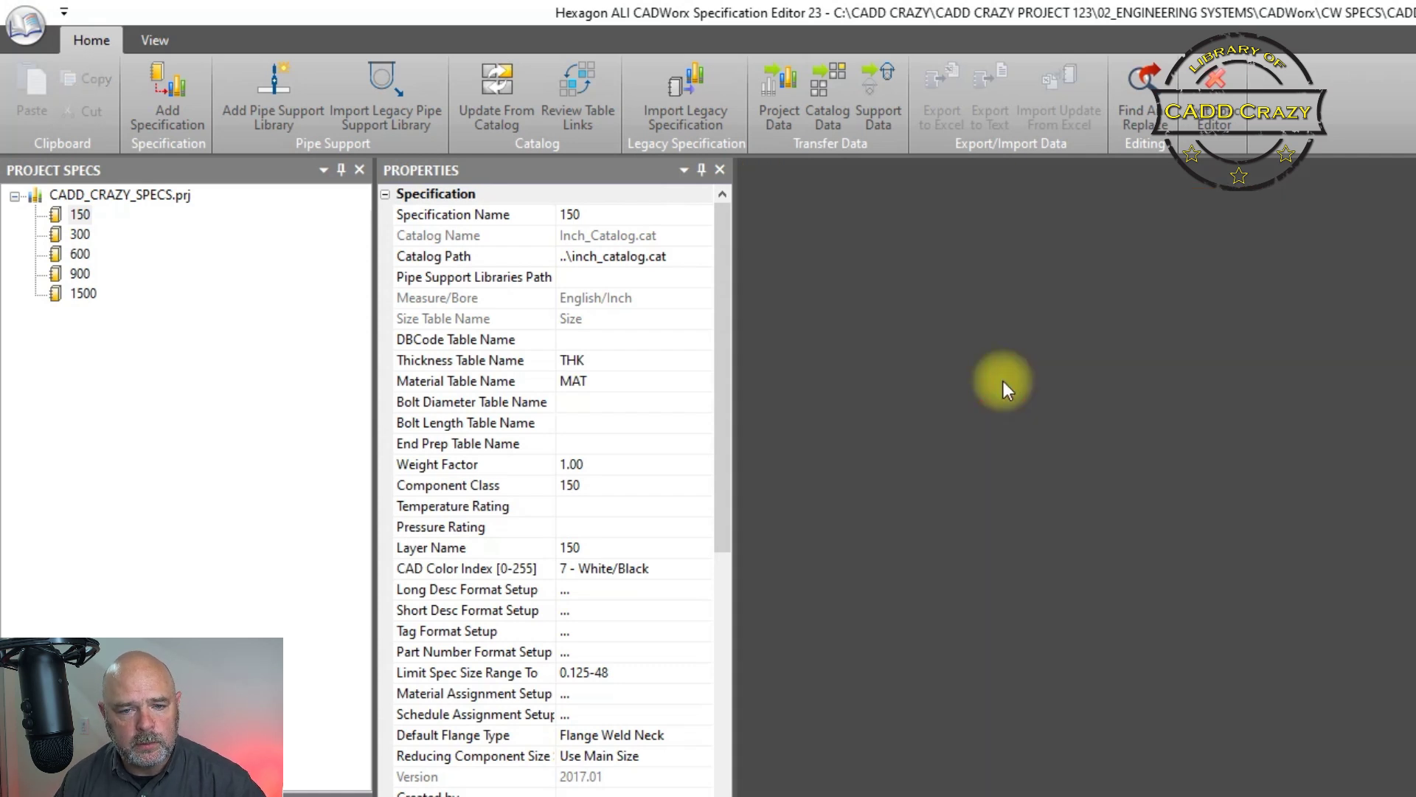
Open spec 150's Stud Bolts and display its BLT_150 table with TYPE and NUTCNT 2.
double_click(75, 215)
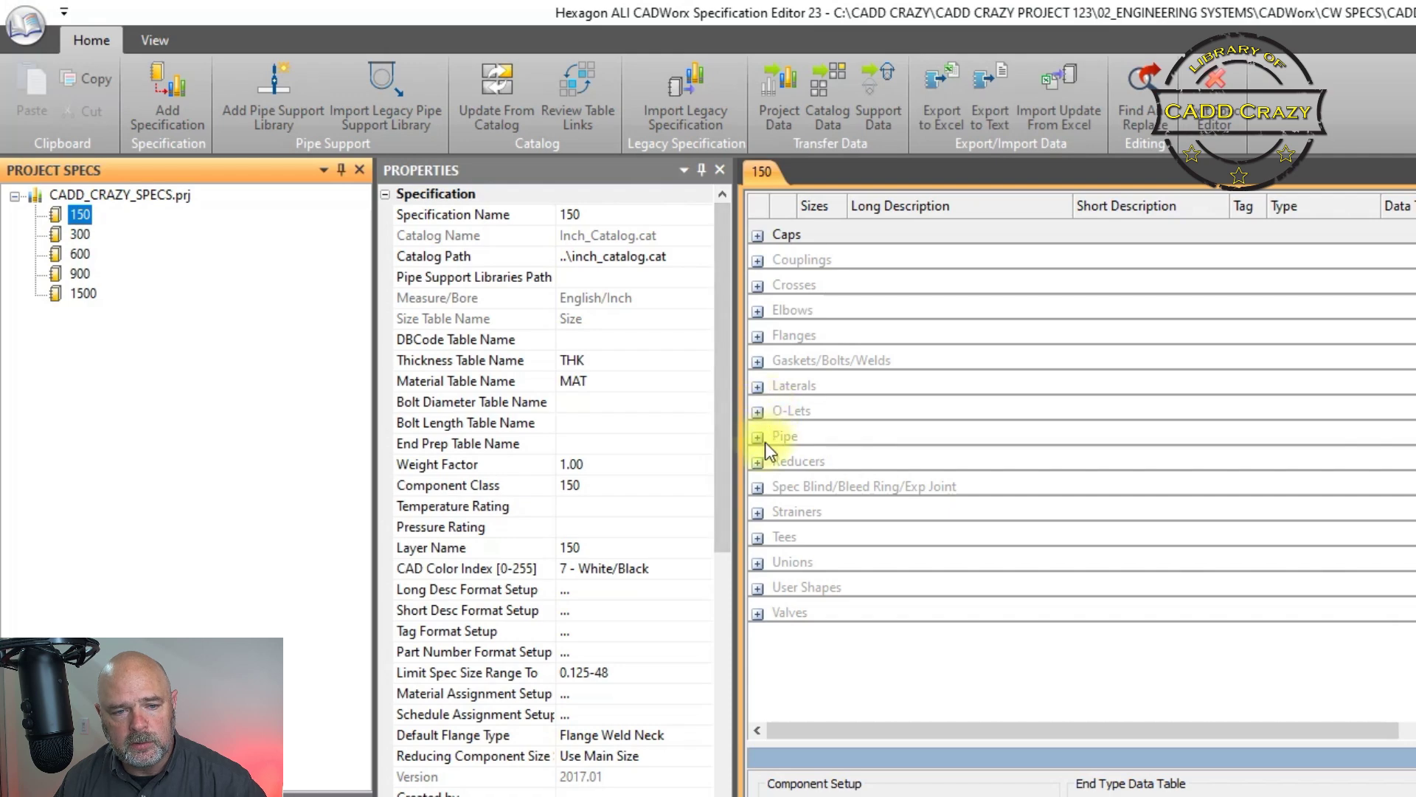
left_click(757, 360)
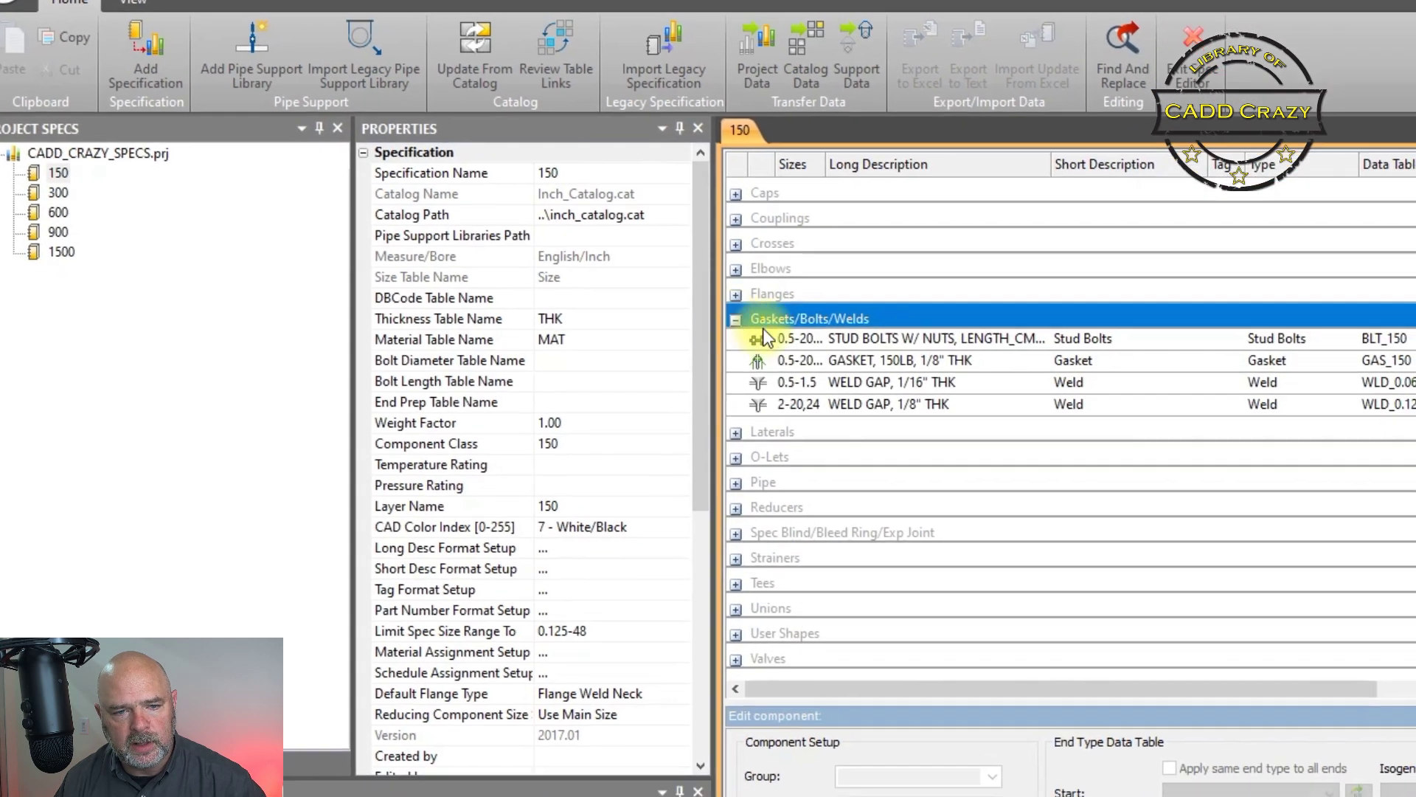
left_click(765, 338)
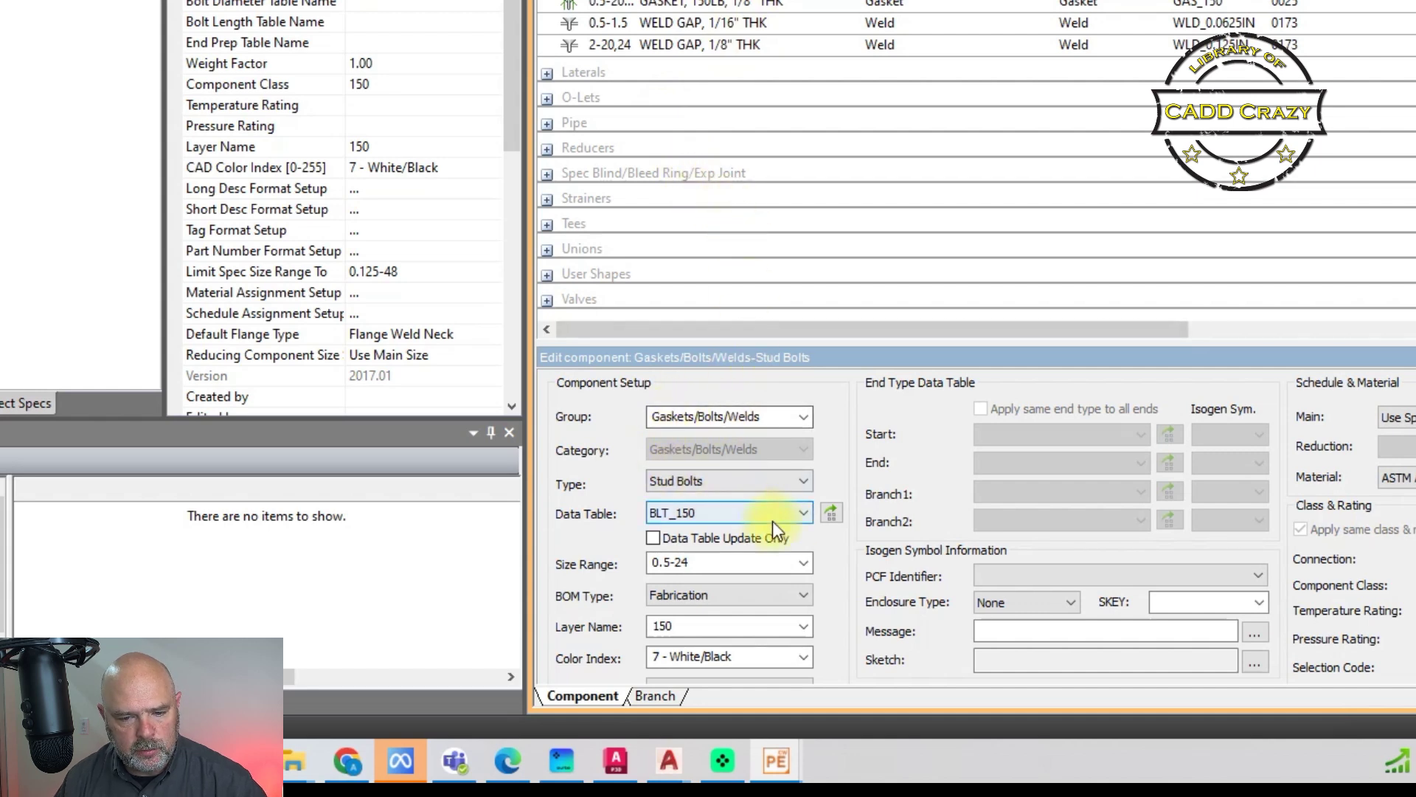
left_click(831, 513)
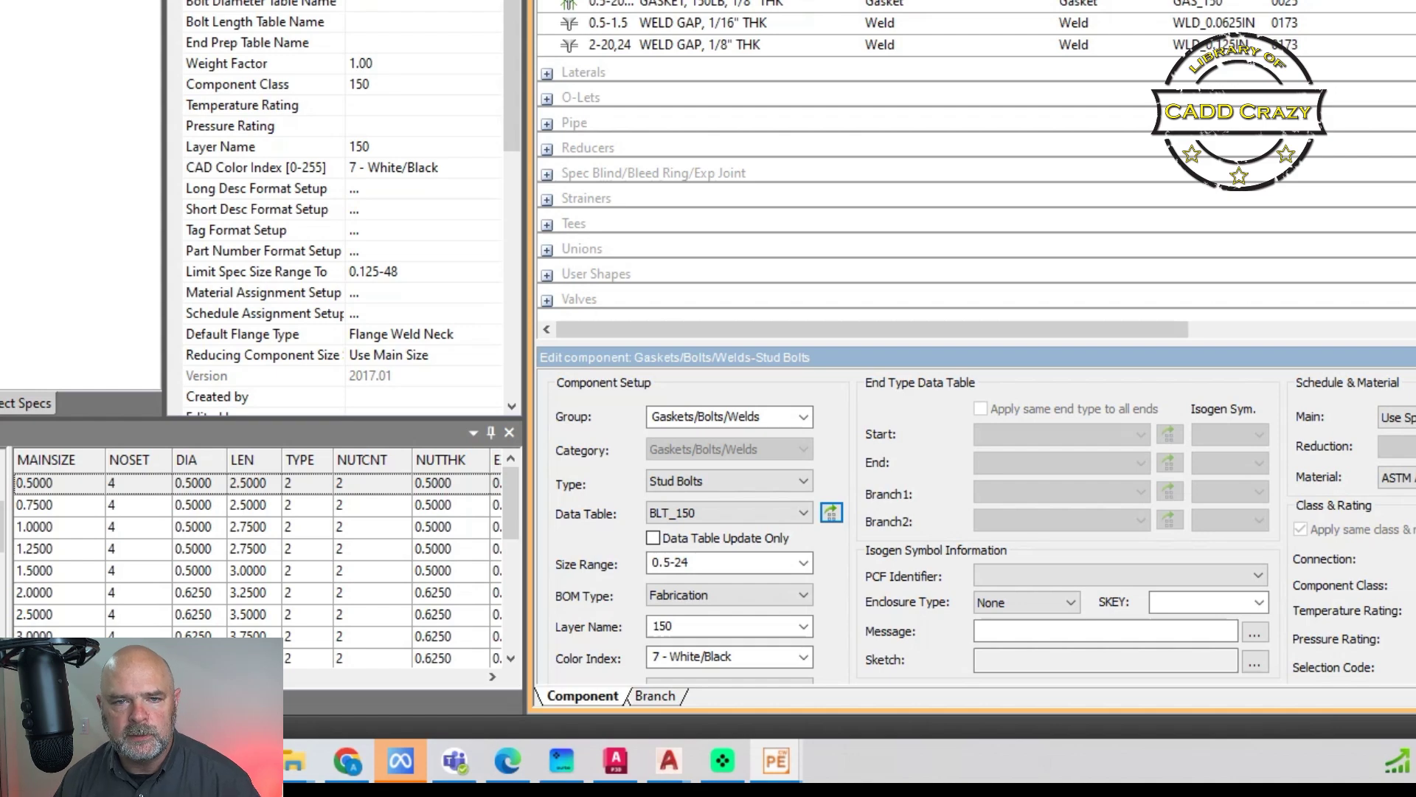
In the pipe model, window-select the pipe and flange and reload CADD_CRAZY_CATLOG.prj.
key("alt+Tab")
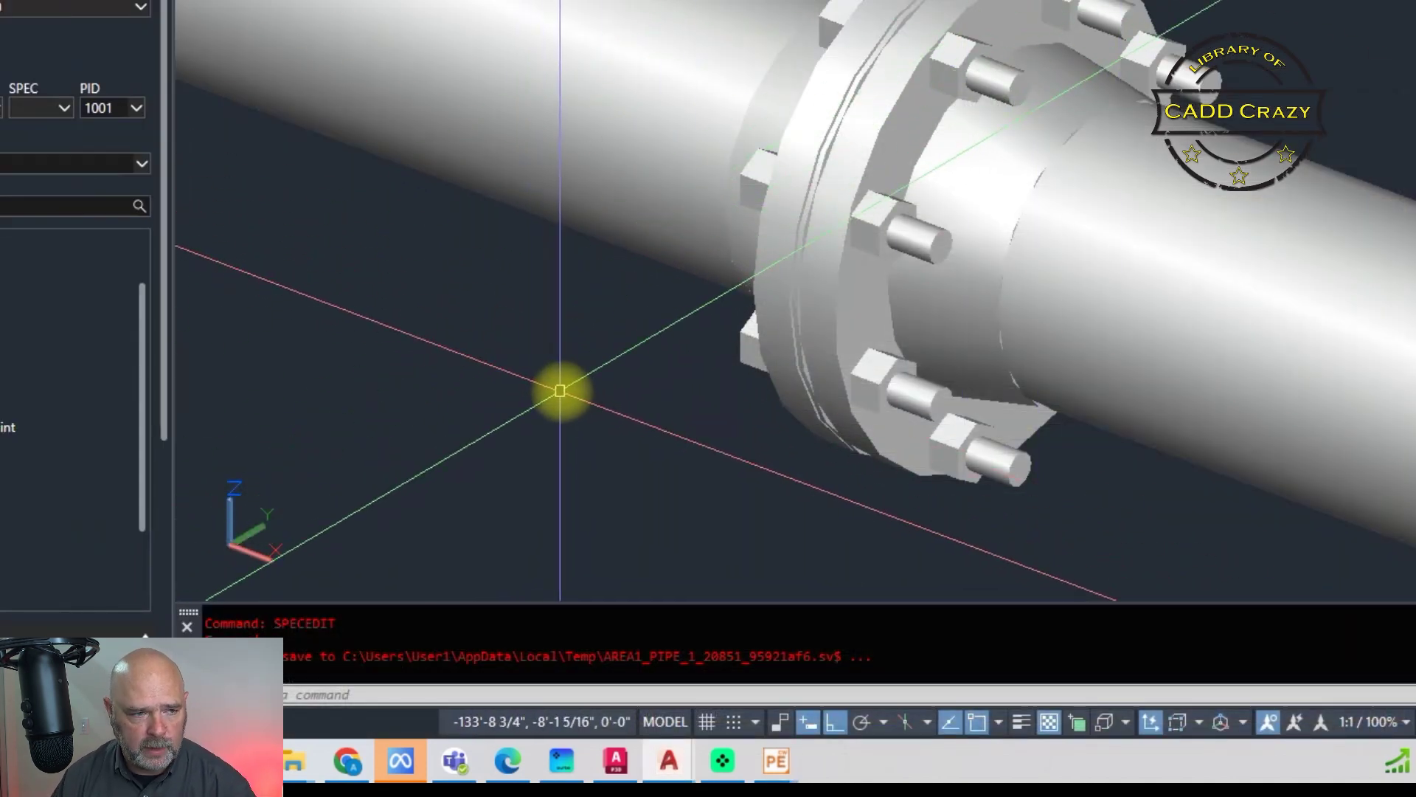
left_click(561, 387)
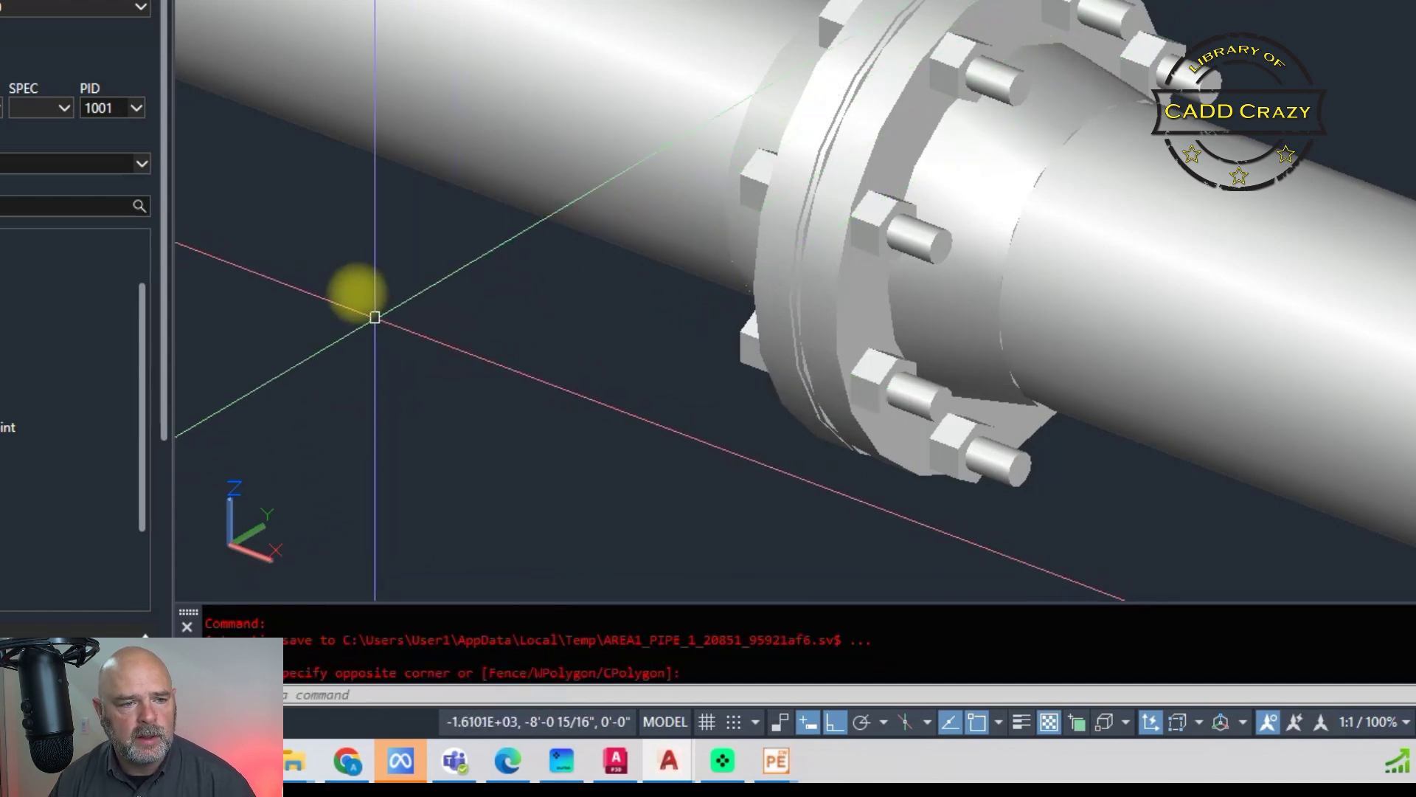
left_click(177, 37)
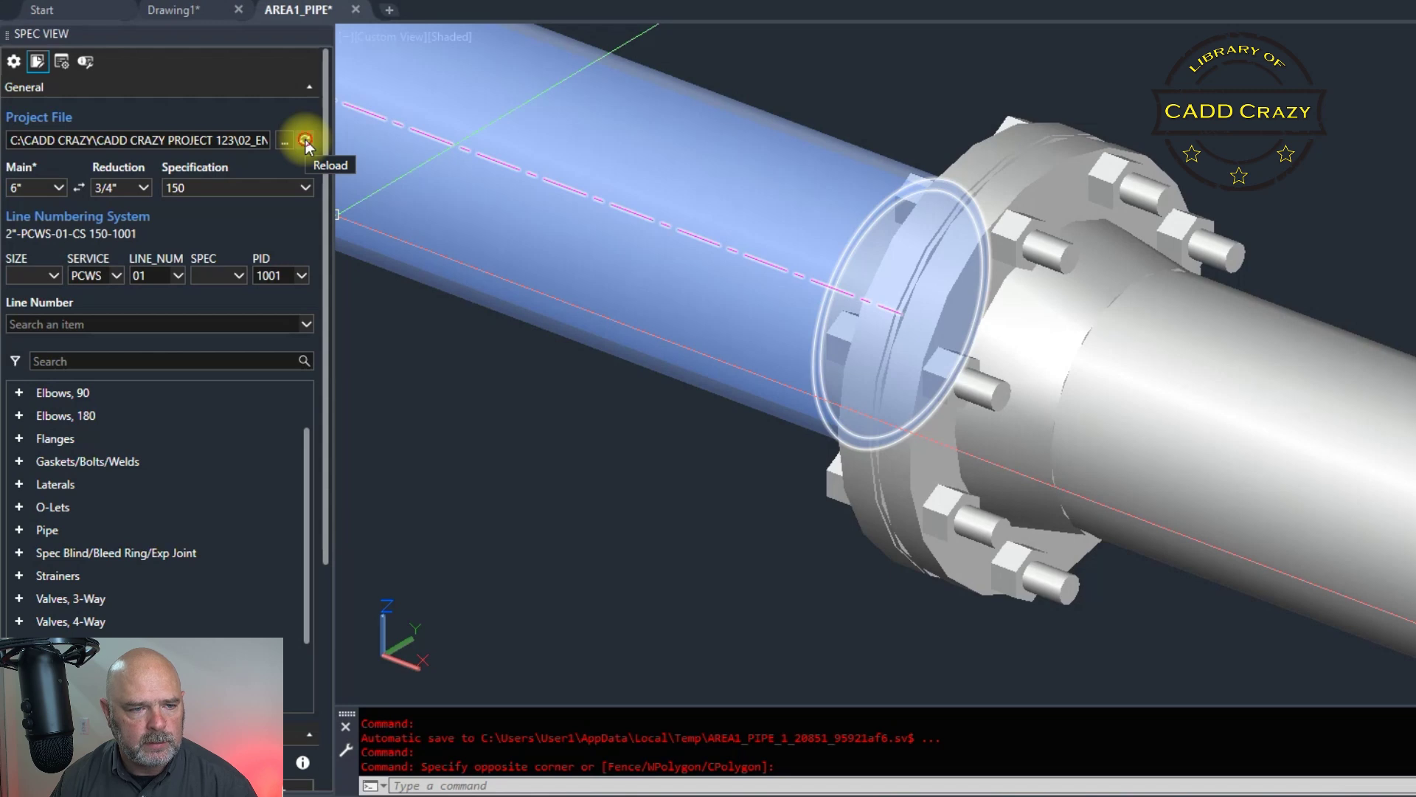
left_click(306, 139)
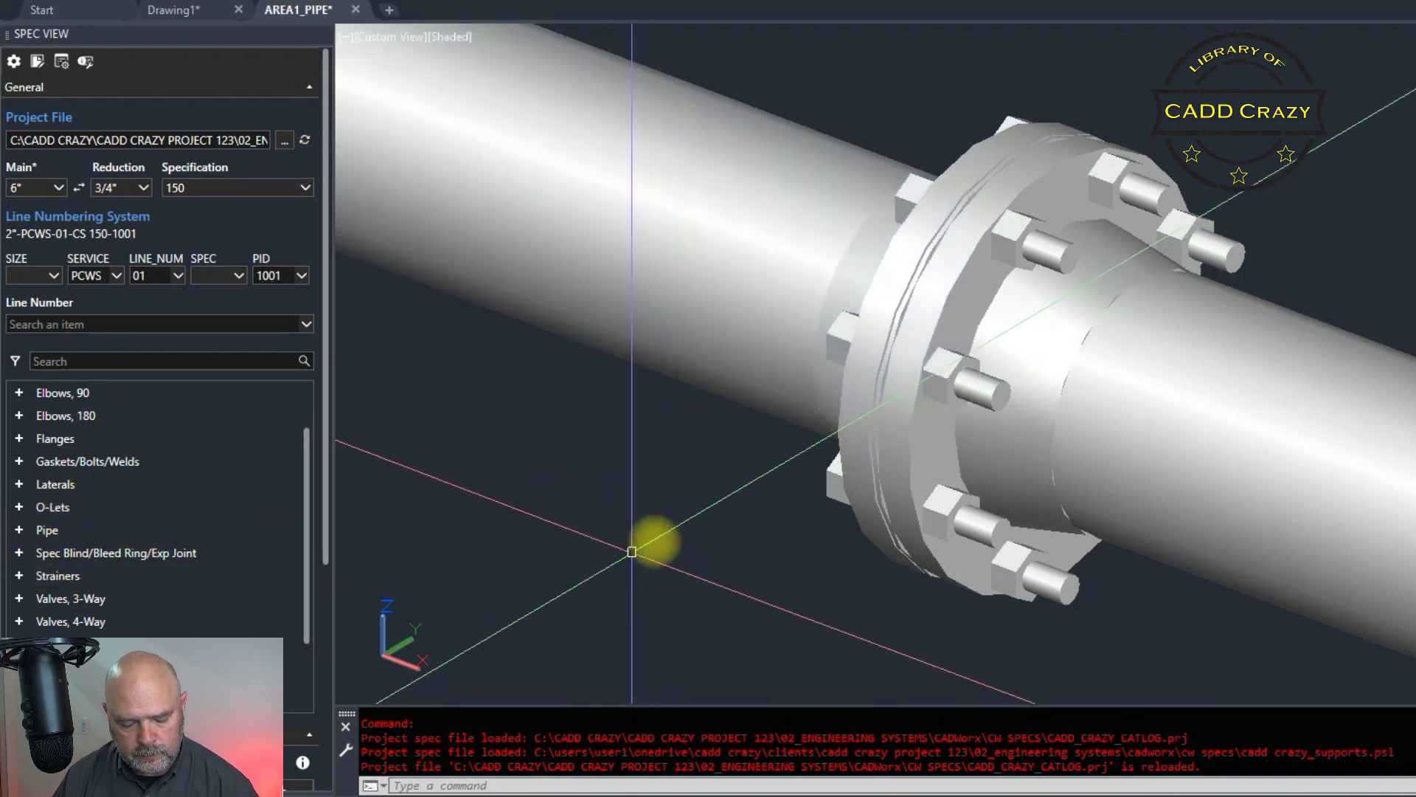
key("Escape")
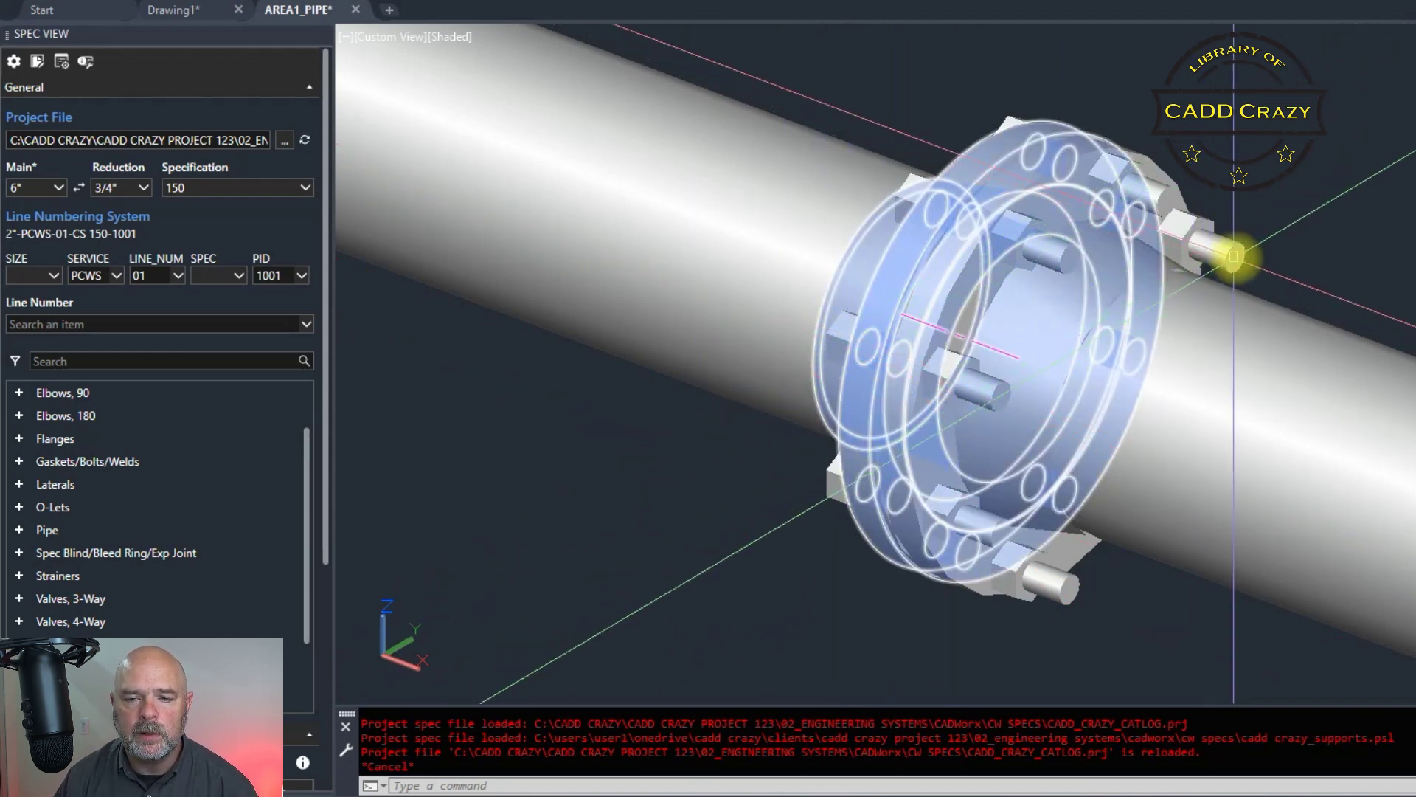
Run CONVERTFROMPRJDATA on the flange's stud bolt set and orbit to check nuts on both ends.
mouse_move(1237, 255)
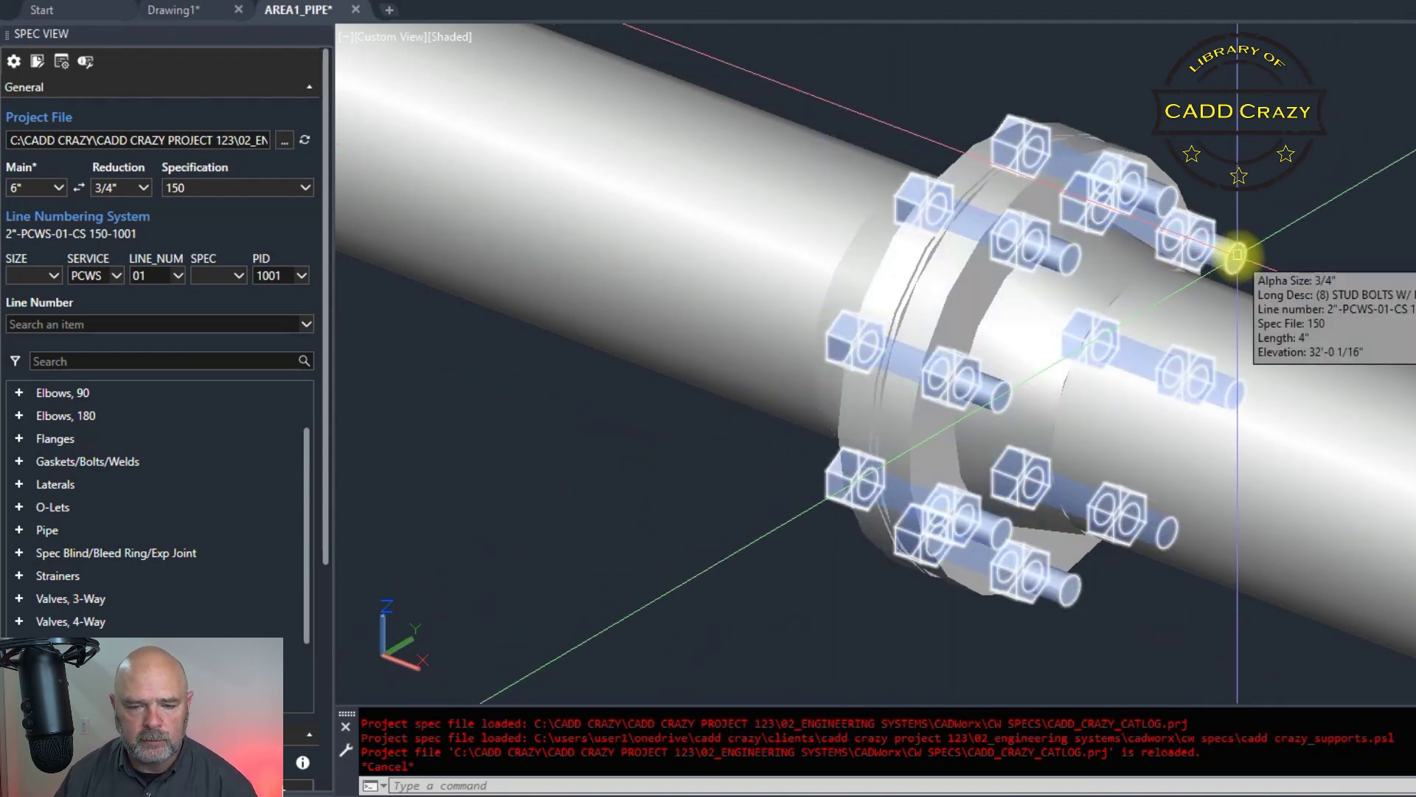
key("Escape")
key("Escape")
key("Escape")
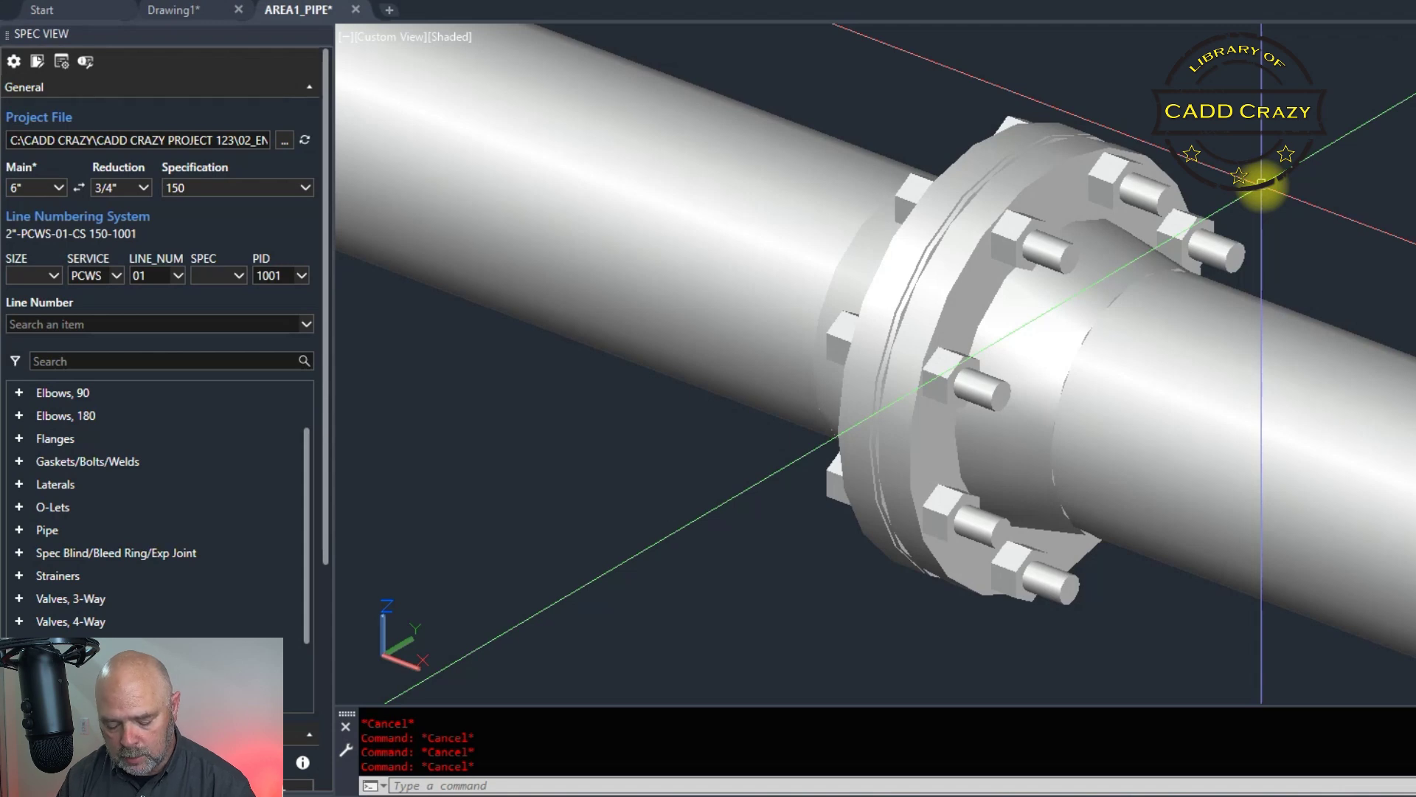
type("CONVERTFROMPRJDATA")
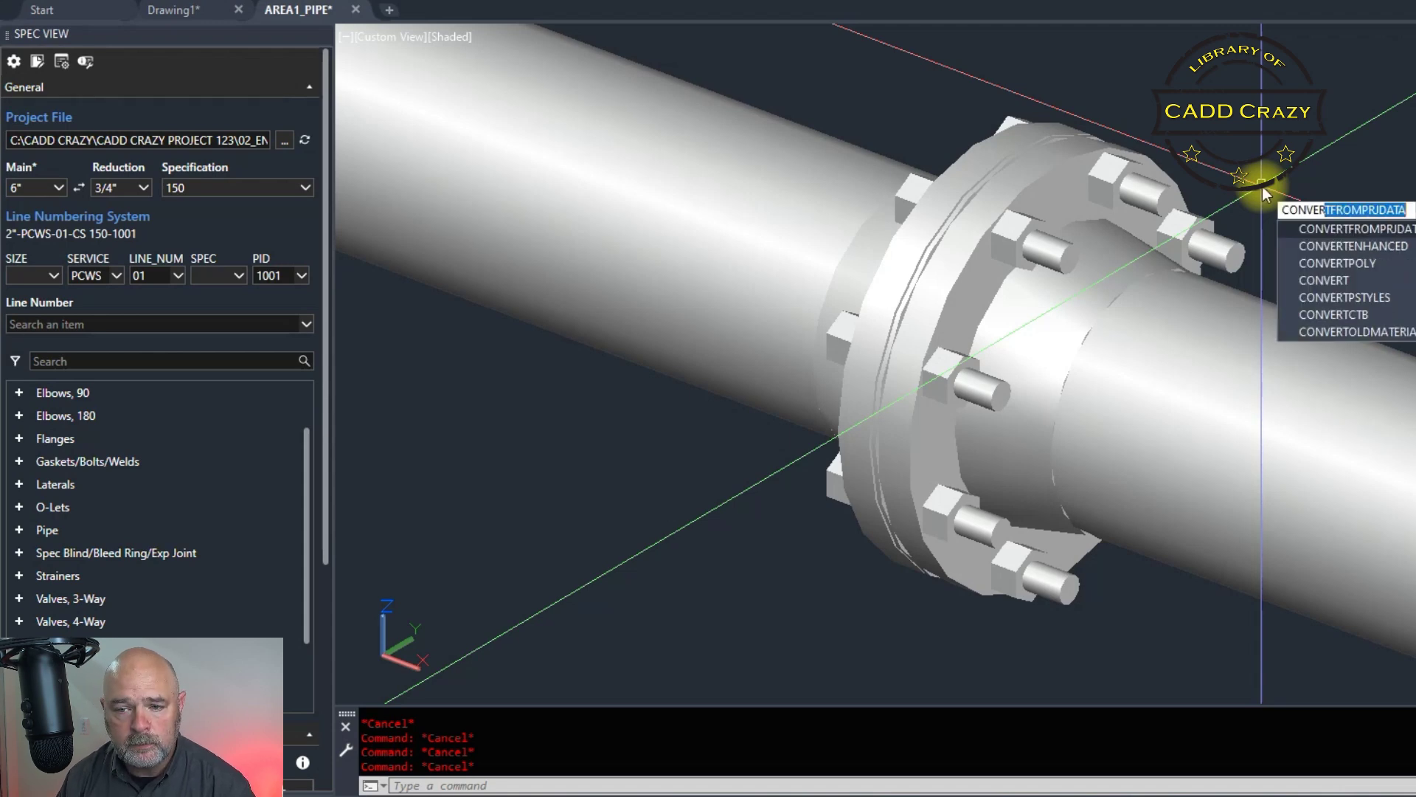
key("Return")
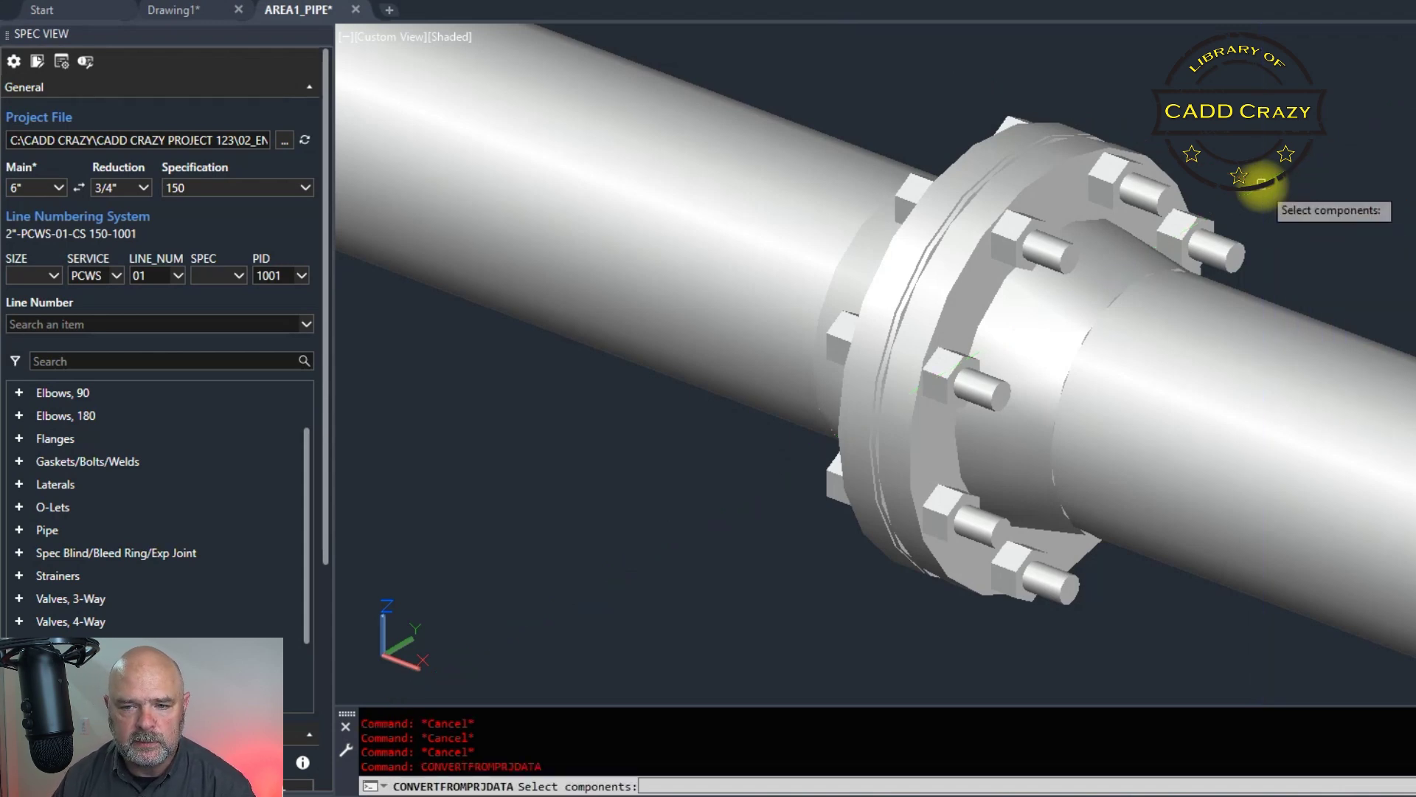
left_click(1235, 253)
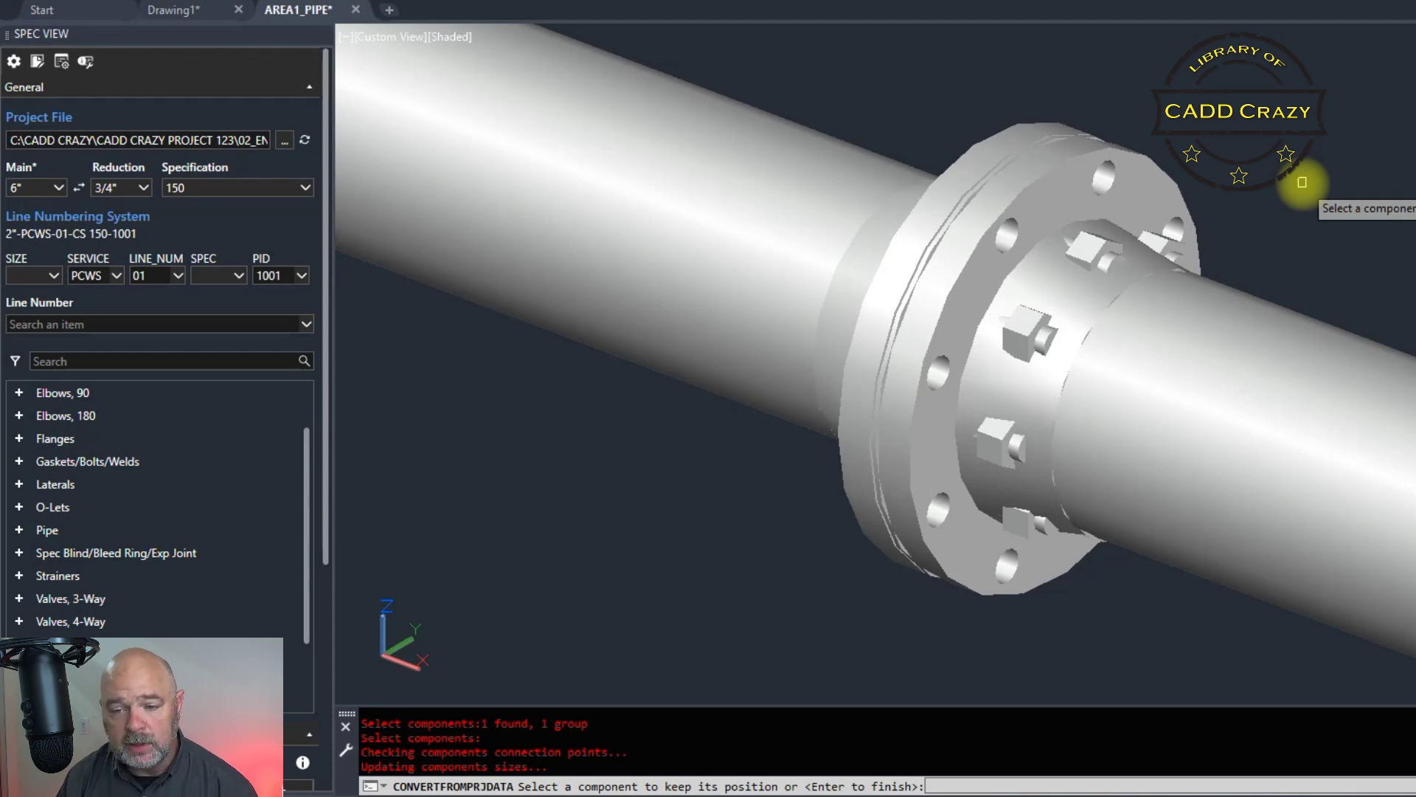
key("Return")
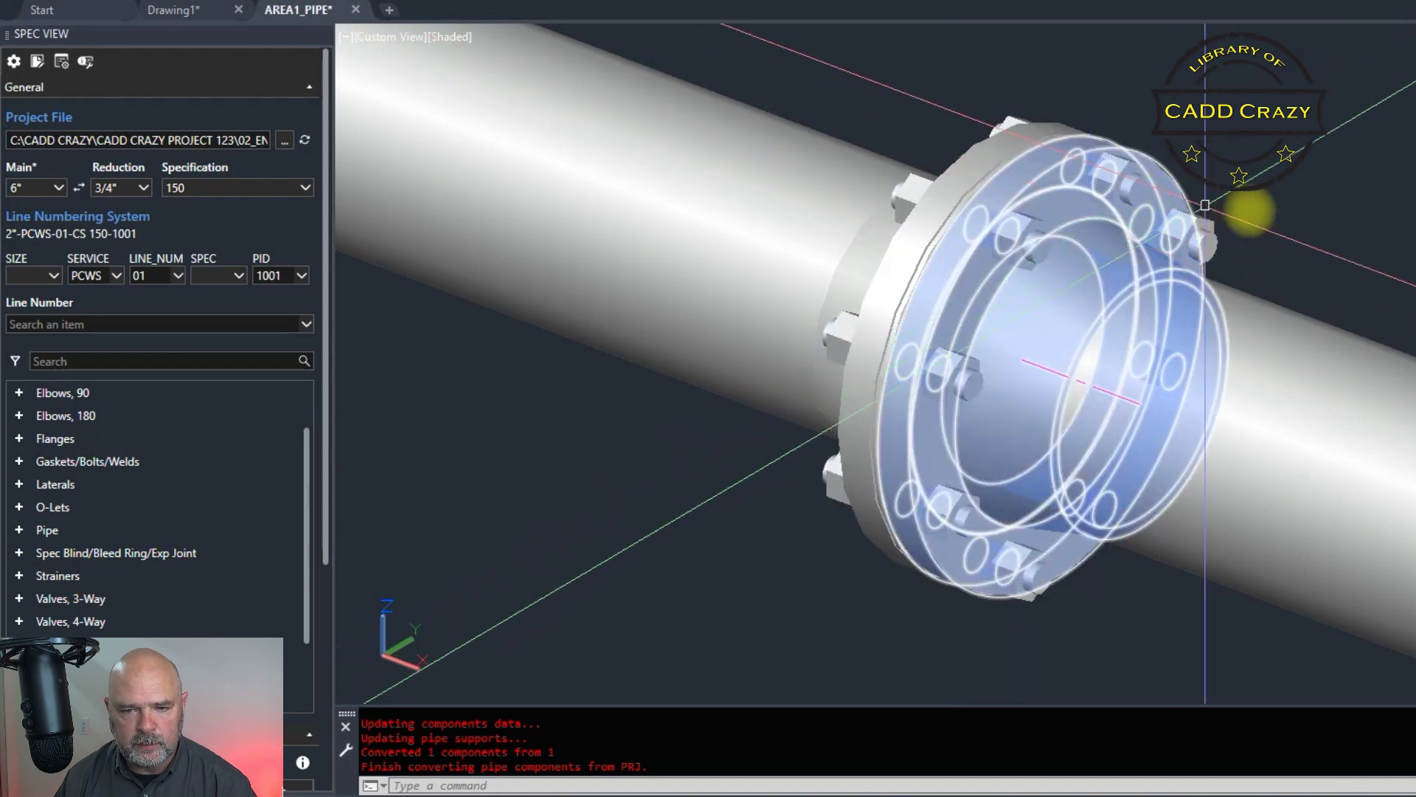
middle_click_drag(1195, 237, 1328, 247, "shift")
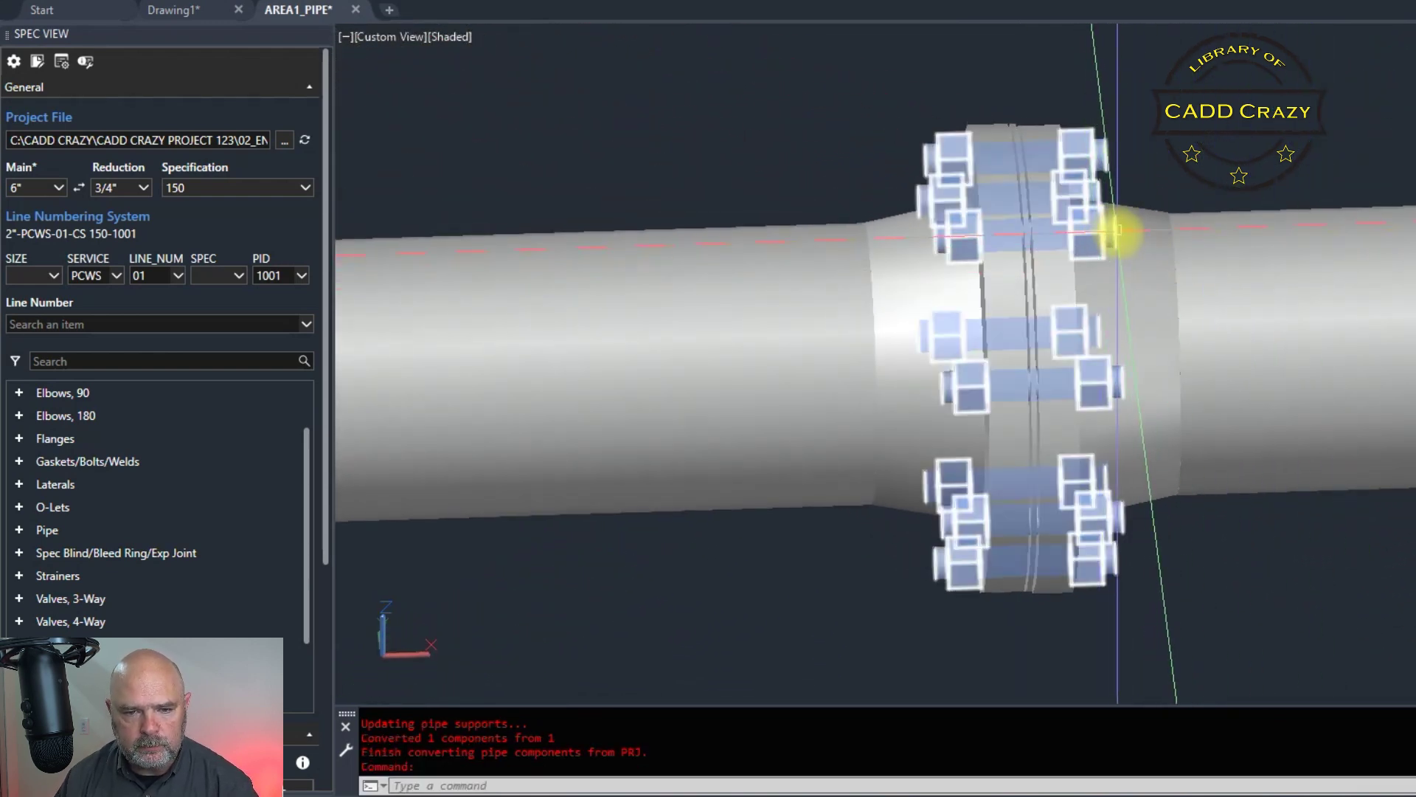